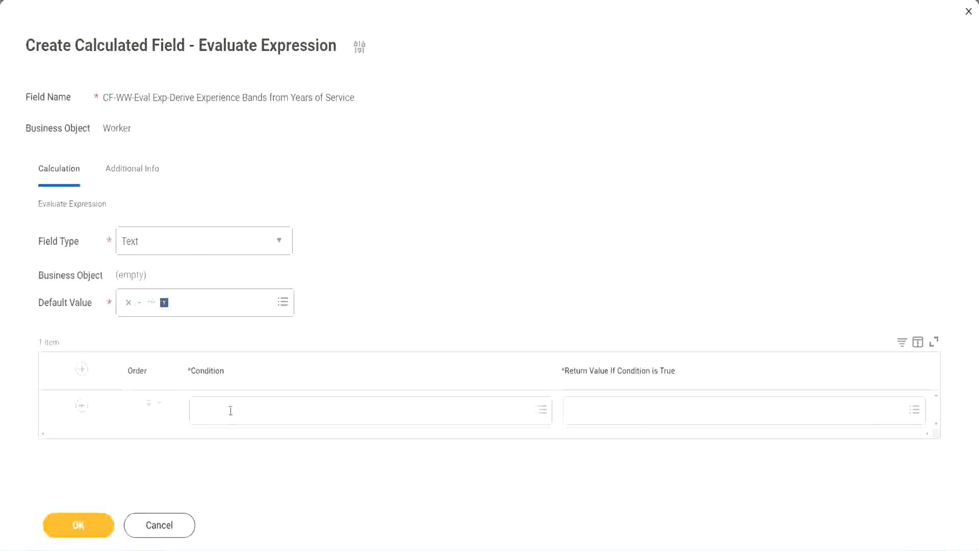
# Copy the Field 1 name from the notes and set the first row's condition to CF-WW-TF-Length of Service between 0 and 7 years
pyautogui.click(231, 411)
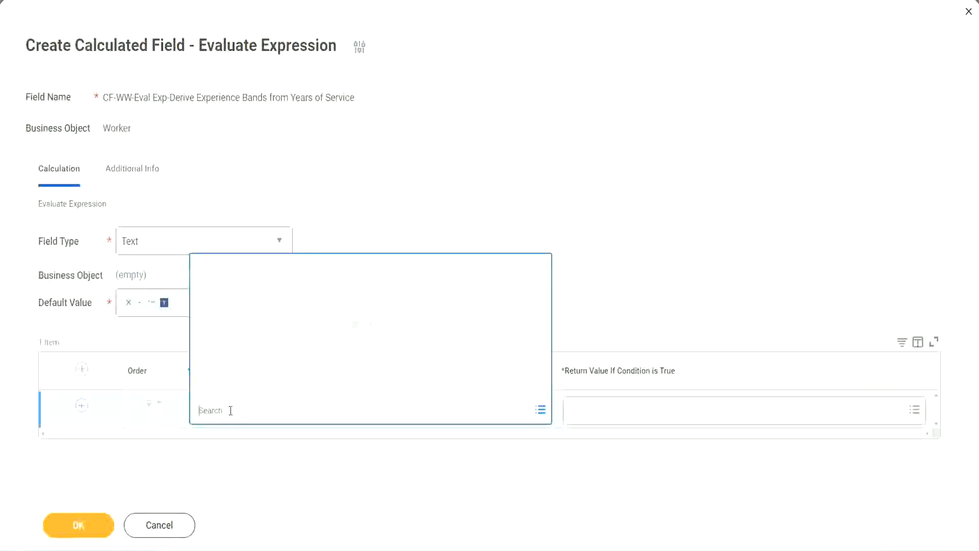
pyautogui.click(375, 227)
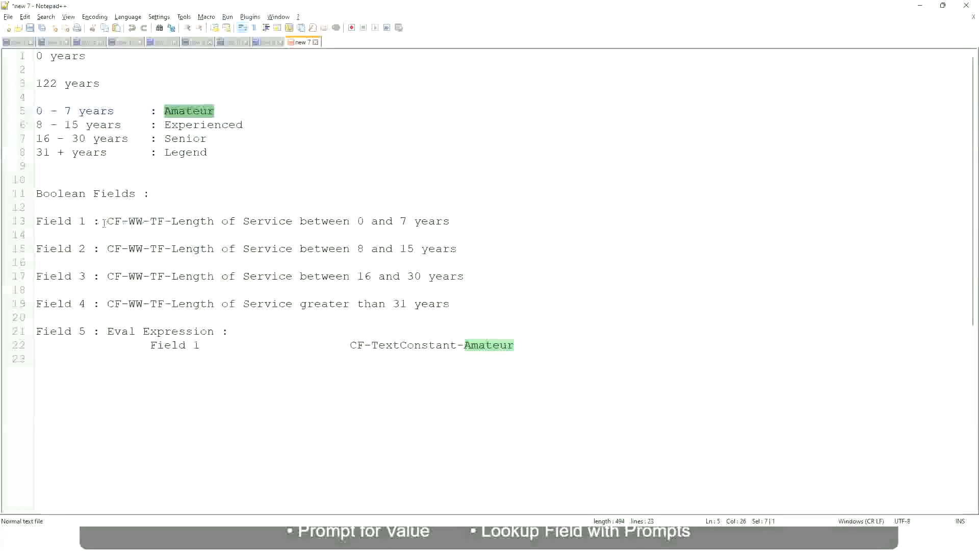
pyautogui.moveTo(108, 221); pyautogui.dragTo(451, 225)
pyautogui.hotkey('ctrl', 'c')
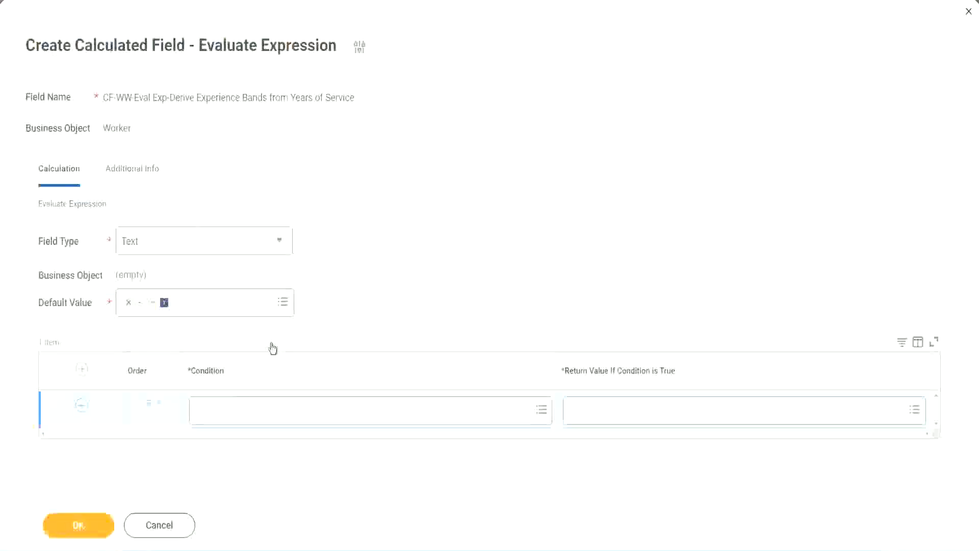
pyautogui.click(249, 414)
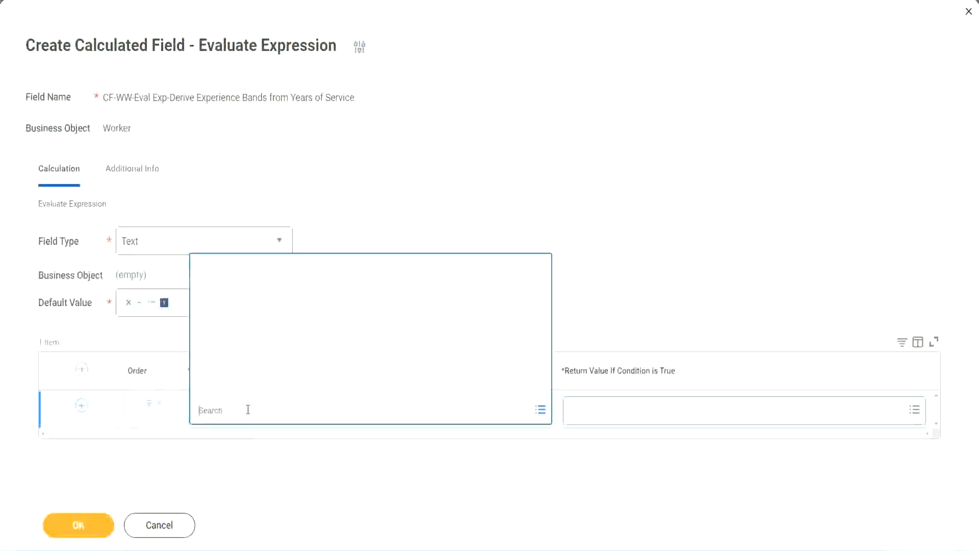
pyautogui.hotkey('ctrl', 'v')
pyautogui.press('Return')
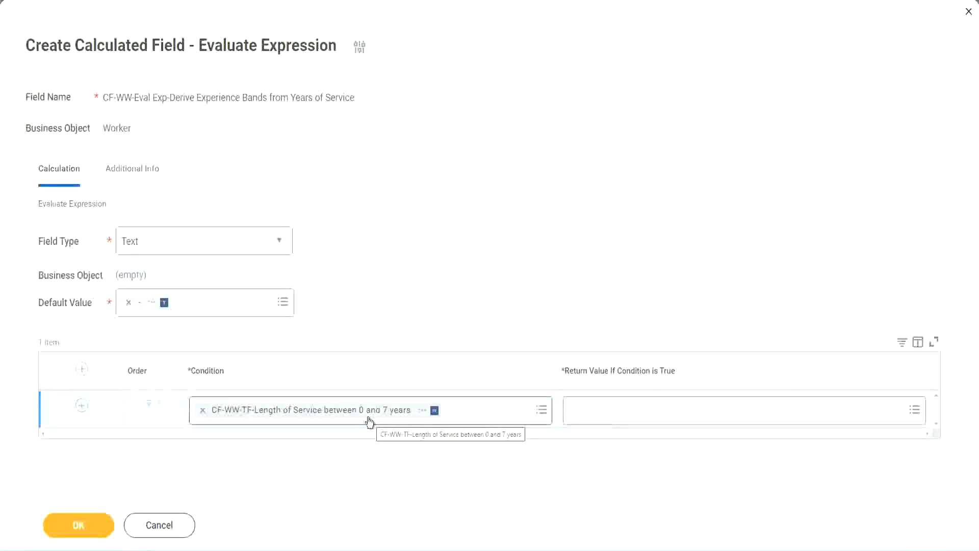
pyautogui.click(637, 419)
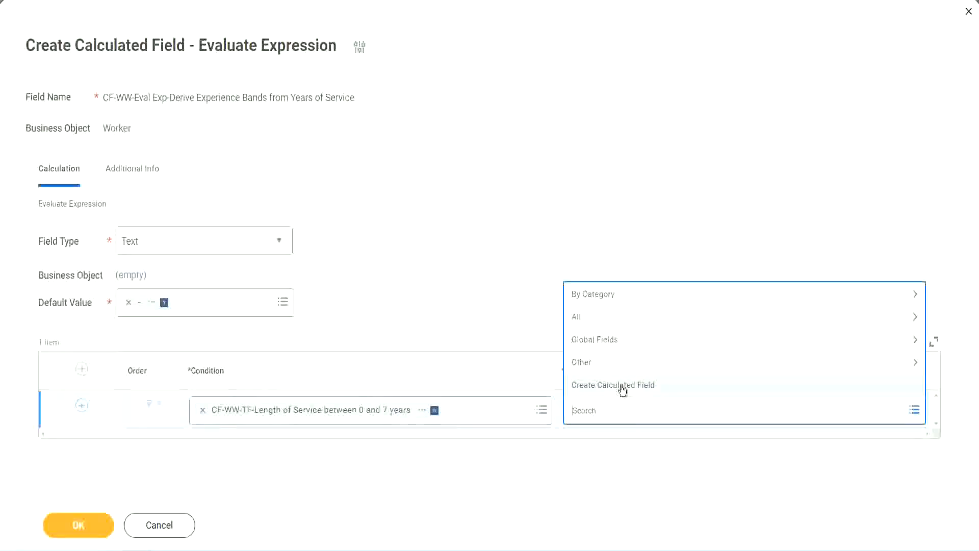
pyautogui.click(568, 254)
pyautogui.click(590, 415)
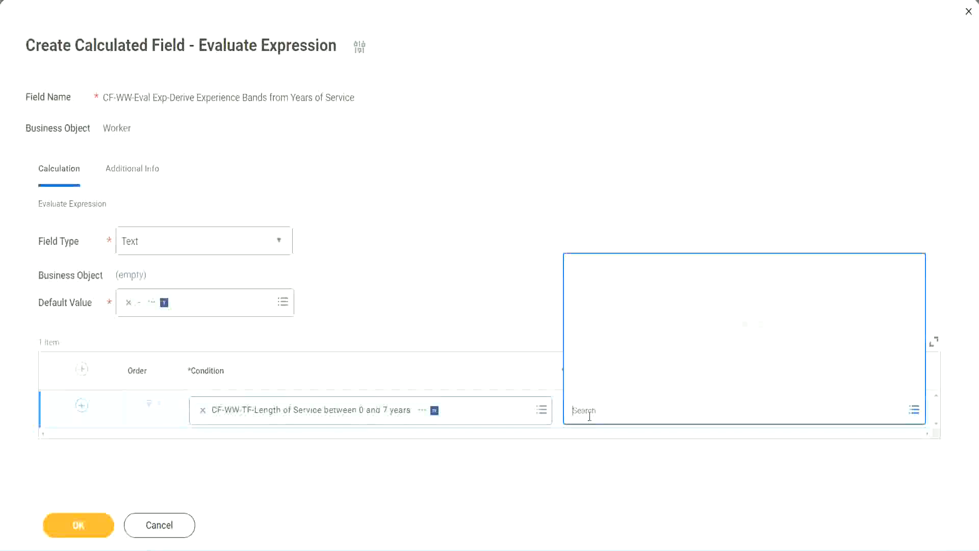
pyautogui.write('Amaterue')
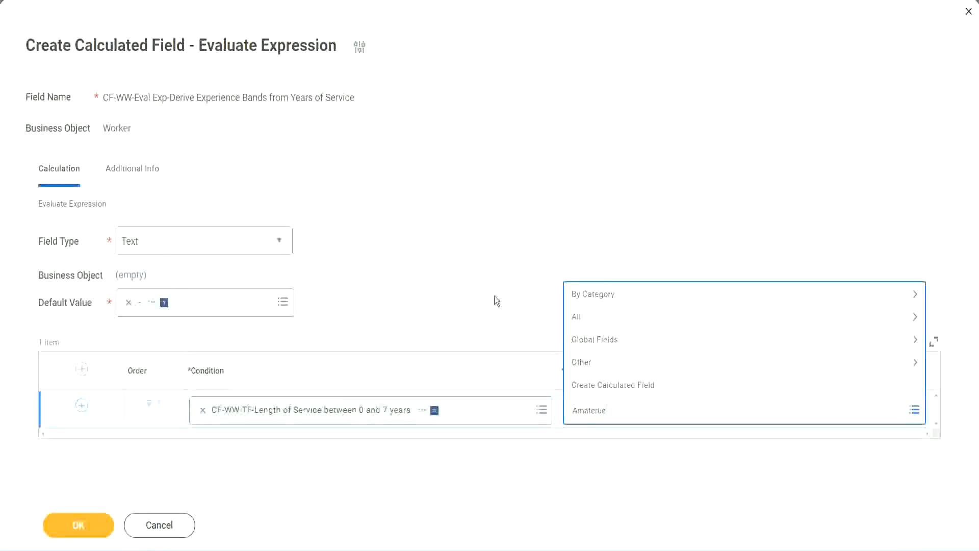
pyautogui.click(495, 295)
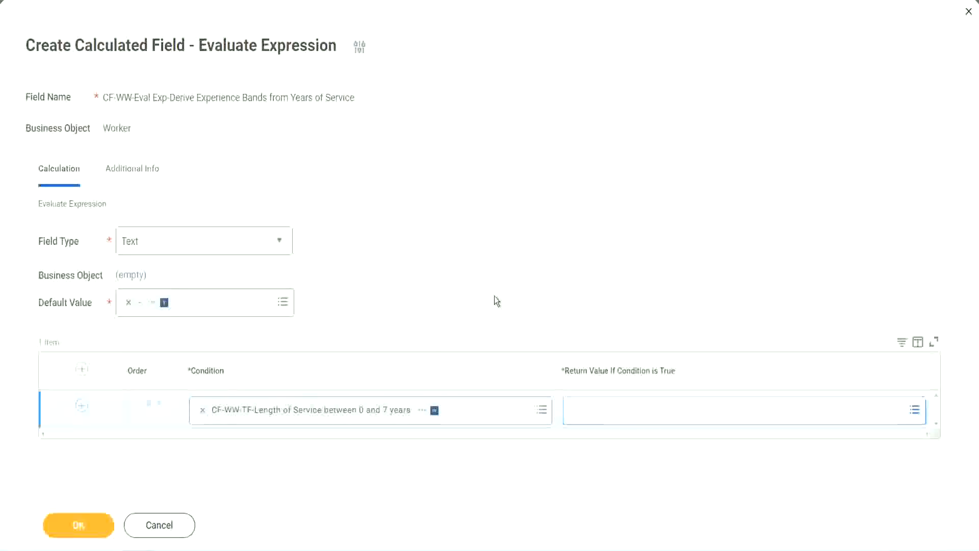
pyautogui.click(617, 419)
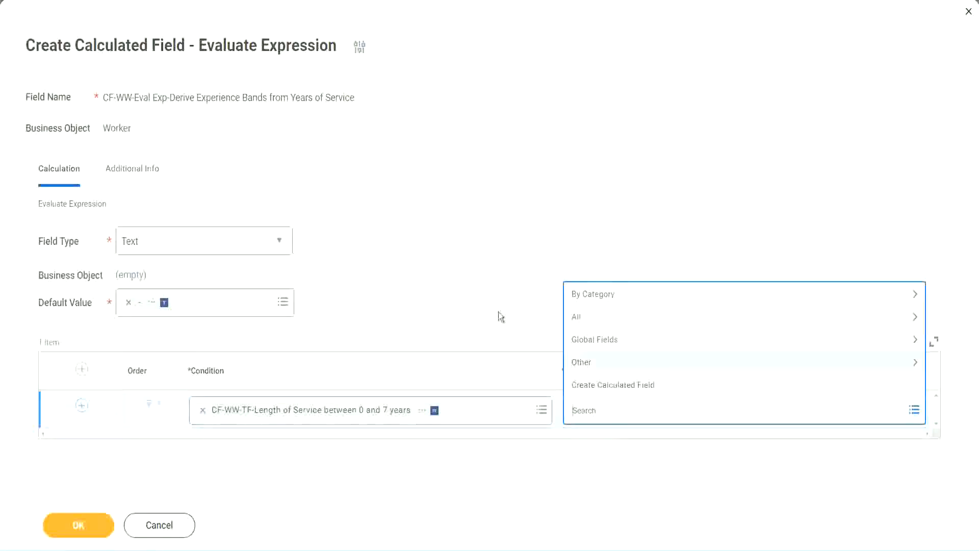
pyautogui.click(494, 296)
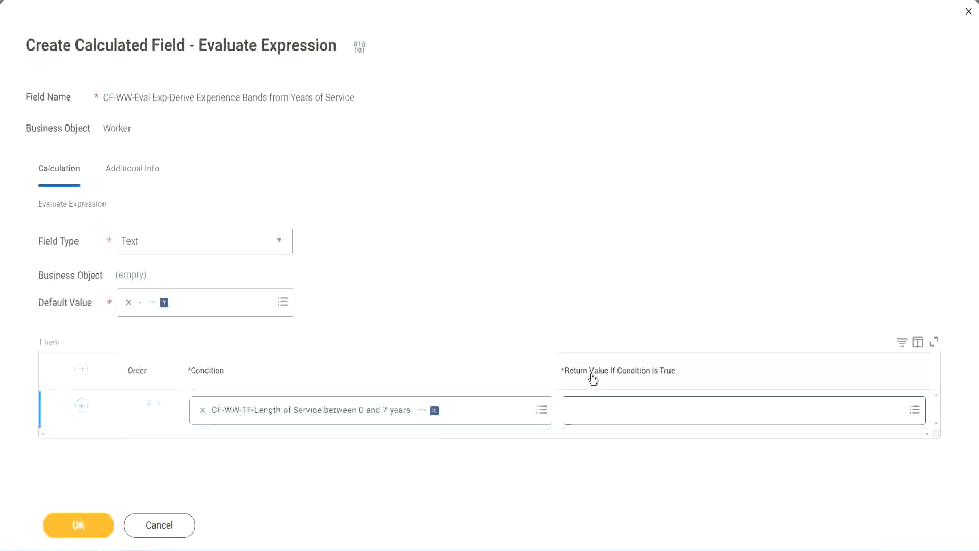
# Start a new calculated field for the first row's return value and name it CF-WW-TC-Amateur
pyautogui.click(635, 414)
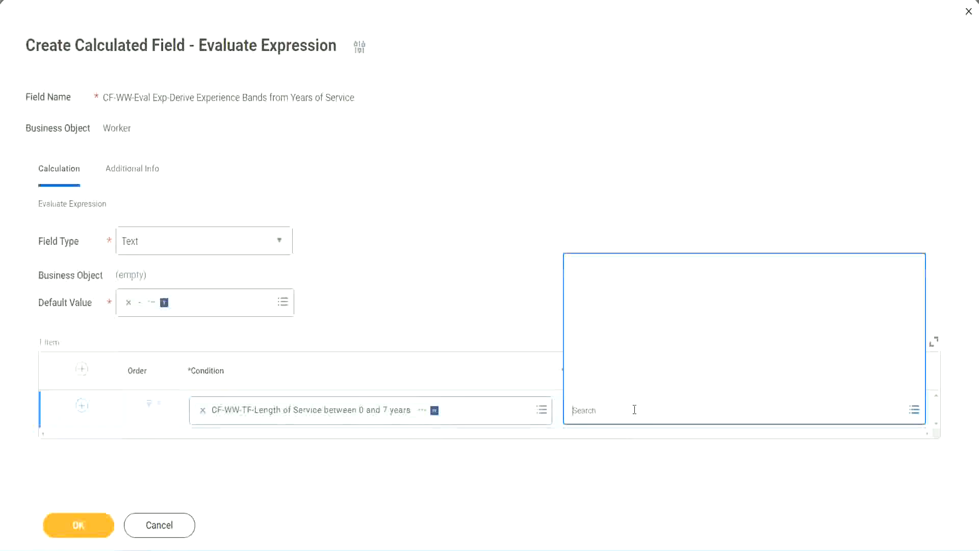
pyautogui.click(627, 387)
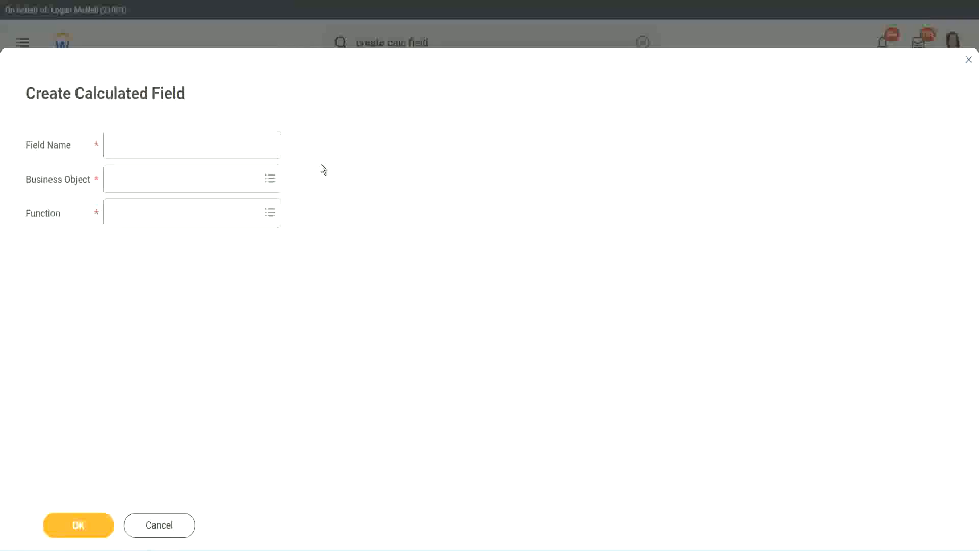
pyautogui.click(120, 146)
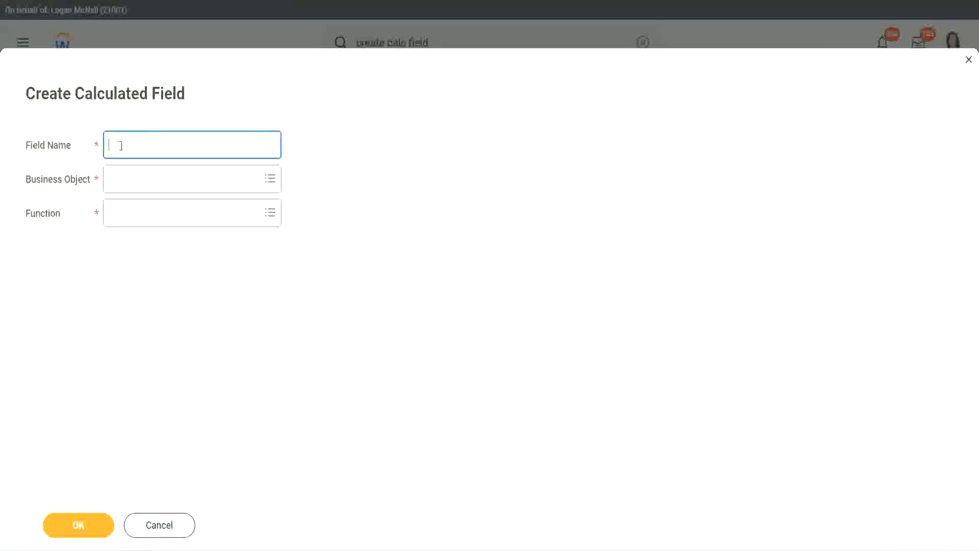
pyautogui.write('CFTC Amateur')
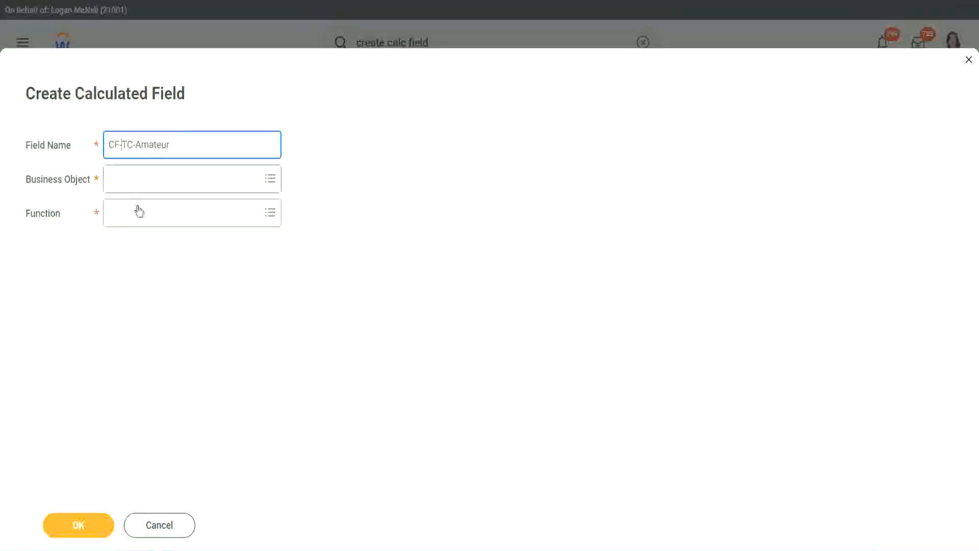
pyautogui.write('WW-')
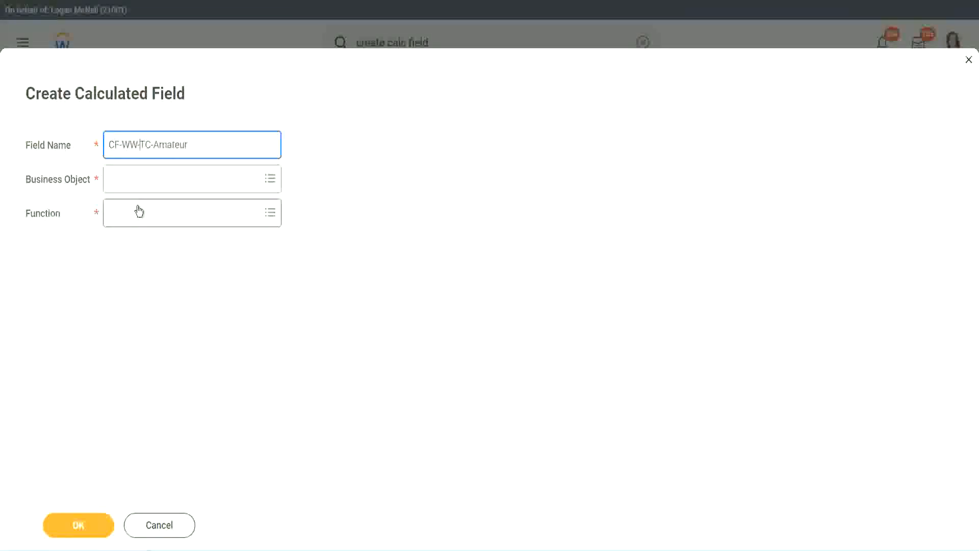
# Set the new calculated field's business object to Global
pyautogui.click(139, 179)
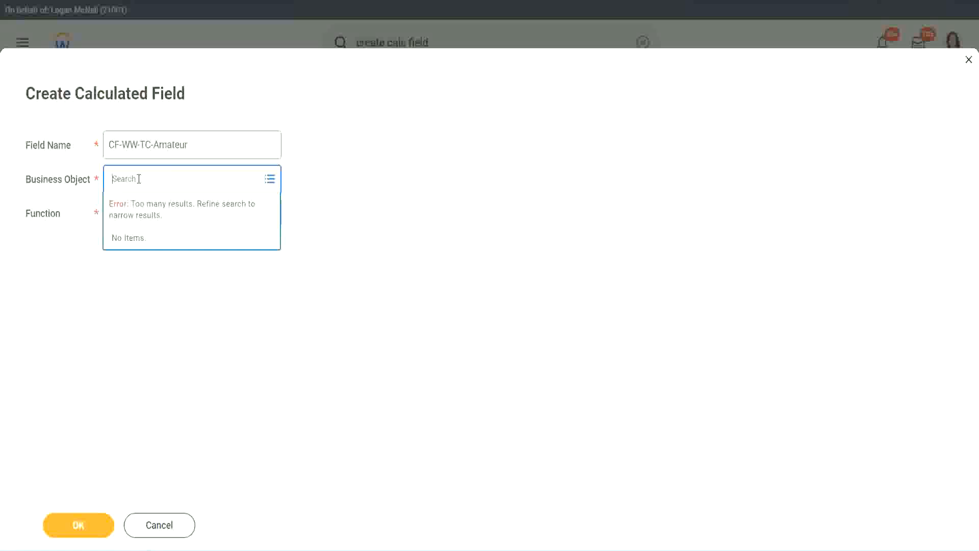
pyautogui.write('worker')
pyautogui.press('BackSpace')
pyautogui.press('BackSpace')
pyautogui.press('BackSpace')
pyautogui.press('BackSpace')
pyautogui.press('BackSpace')
pyautogui.press('BackSpace')
pyautogui.write('global')
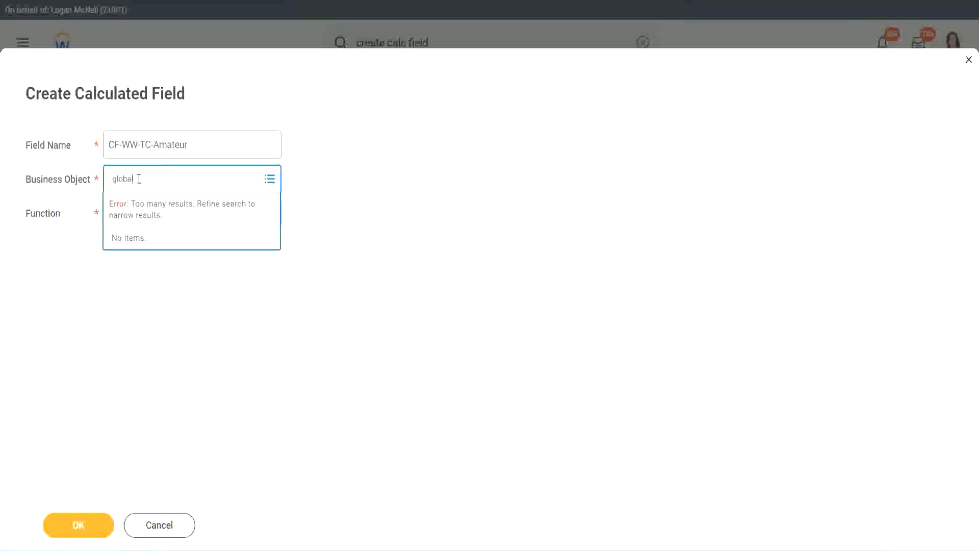
pyautogui.press('Return')
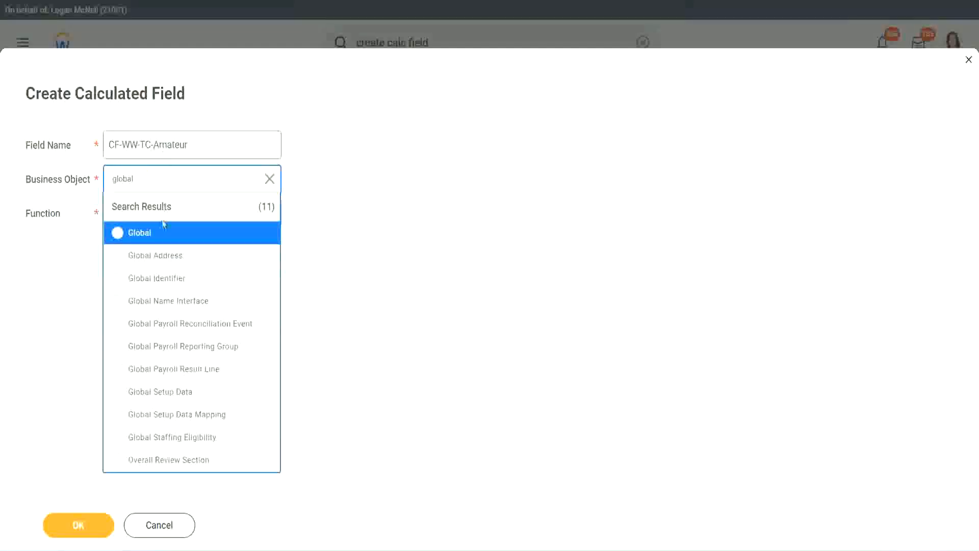
pyautogui.click(153, 238)
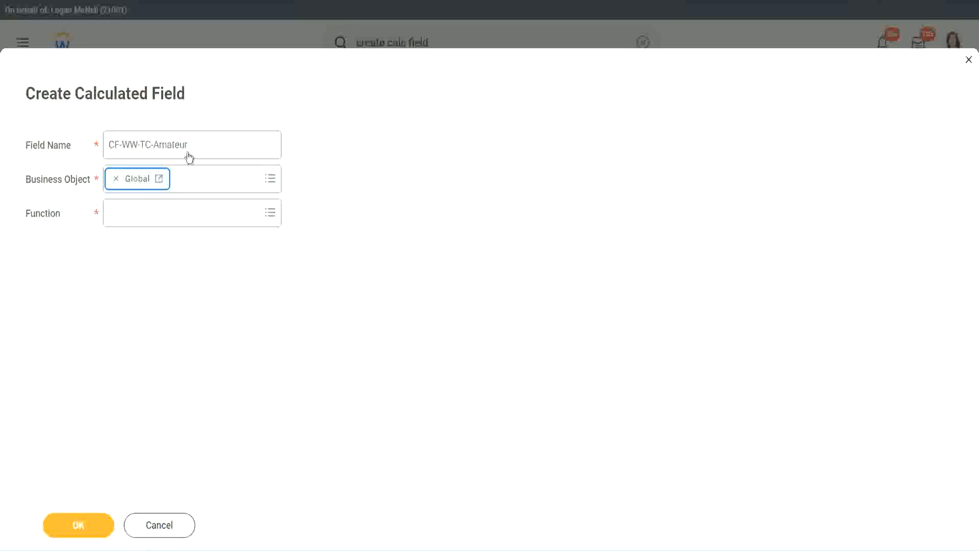
pyautogui.tripleClick(253, 138)
pyautogui.click(165, 144)
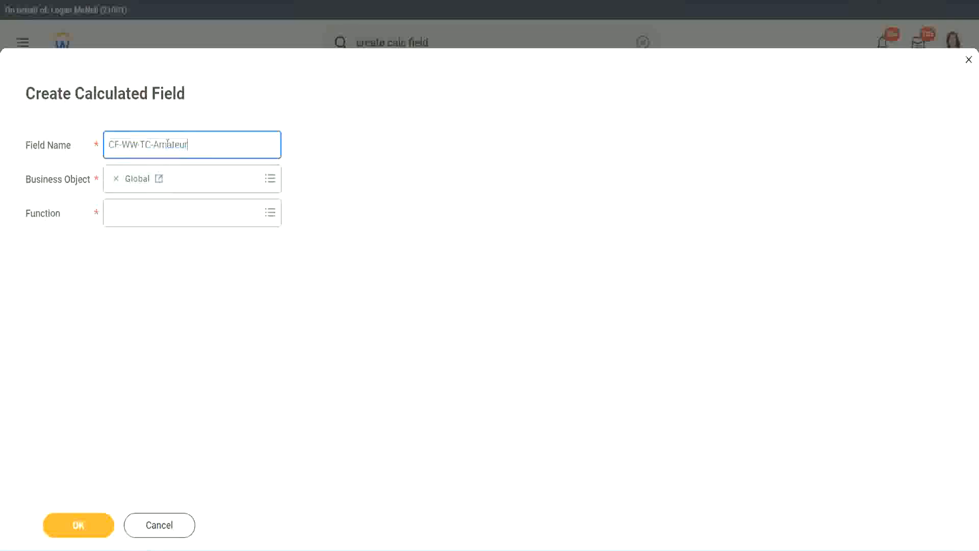
pyautogui.doubleClick(166, 145)
pyautogui.write('Amateur')
pyautogui.doubleClick(183, 147)
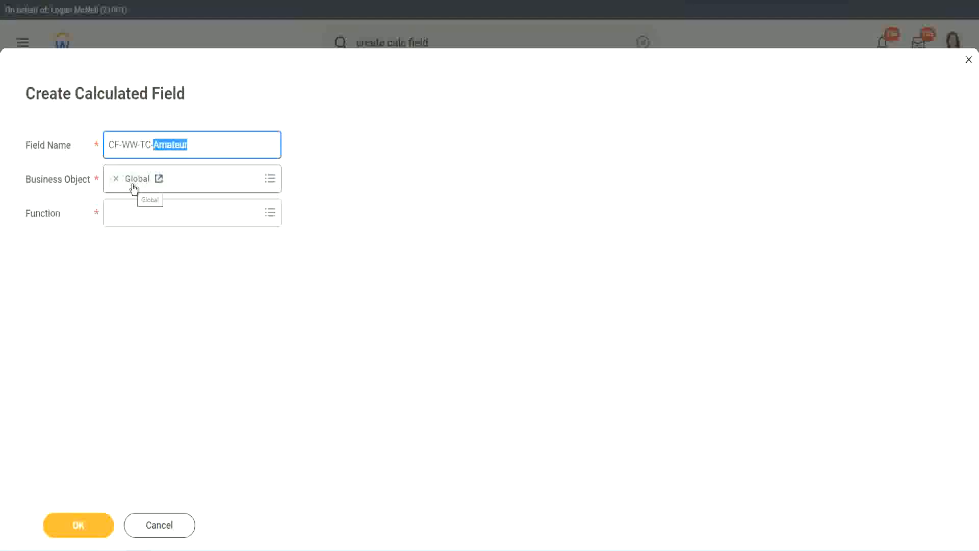
# Choose Text Constant as the new field's function and proceed to its definition
pyautogui.click(134, 213)
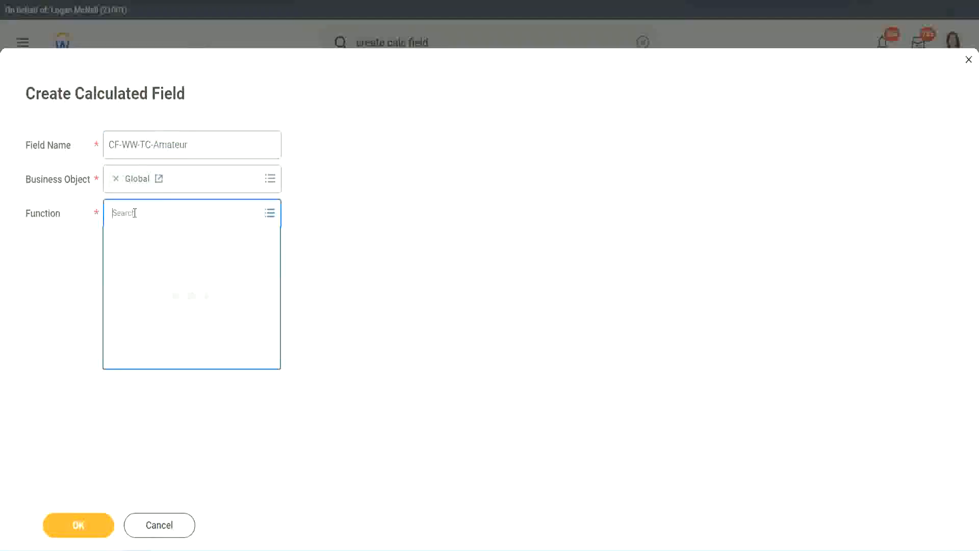
pyautogui.write('text const')
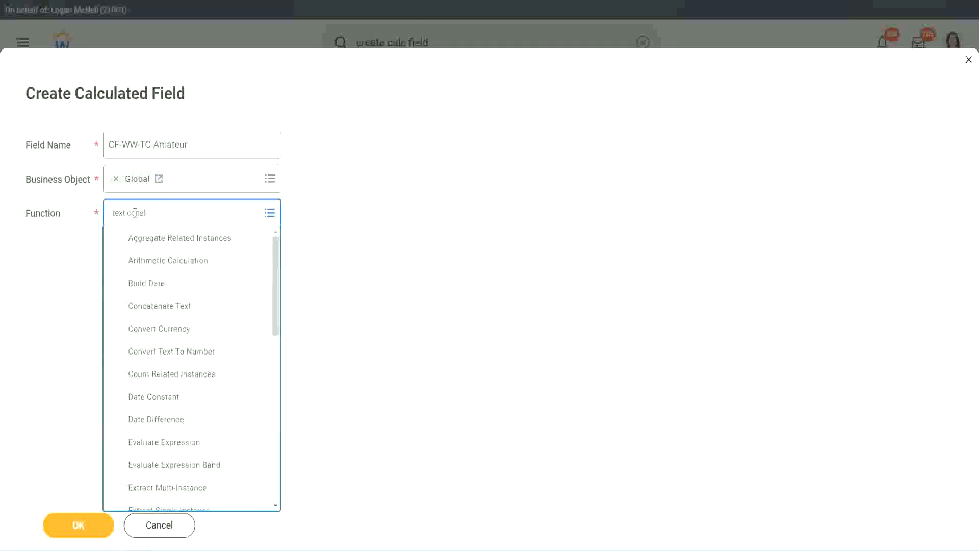
pyautogui.press('Return')
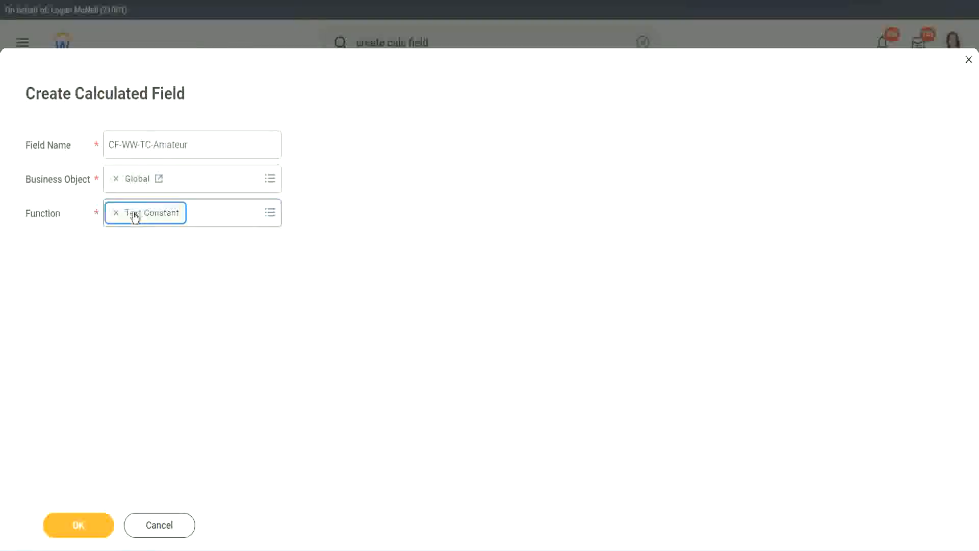
pyautogui.click(81, 531)
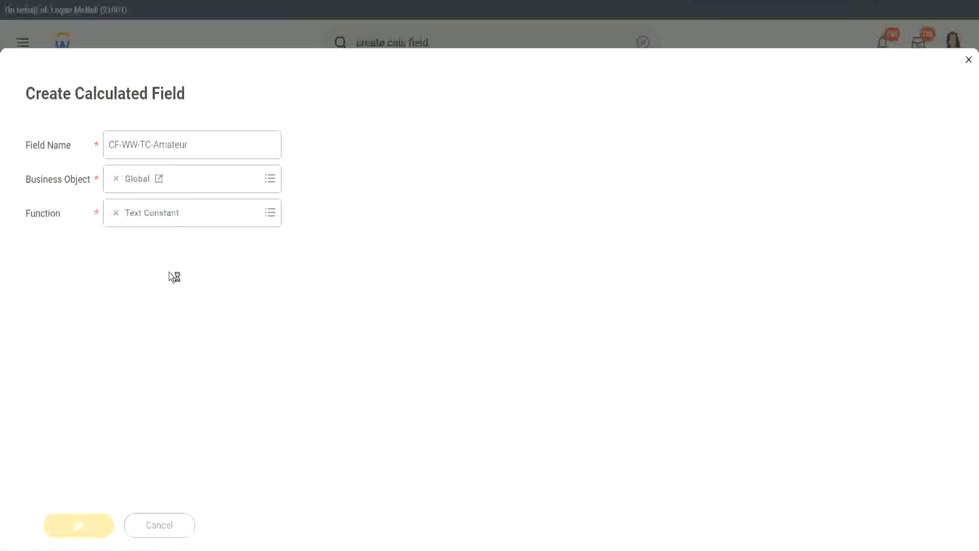
# Set the text constant to Amateur and save the calculated field as the first row's return value
pyautogui.click(157, 289)
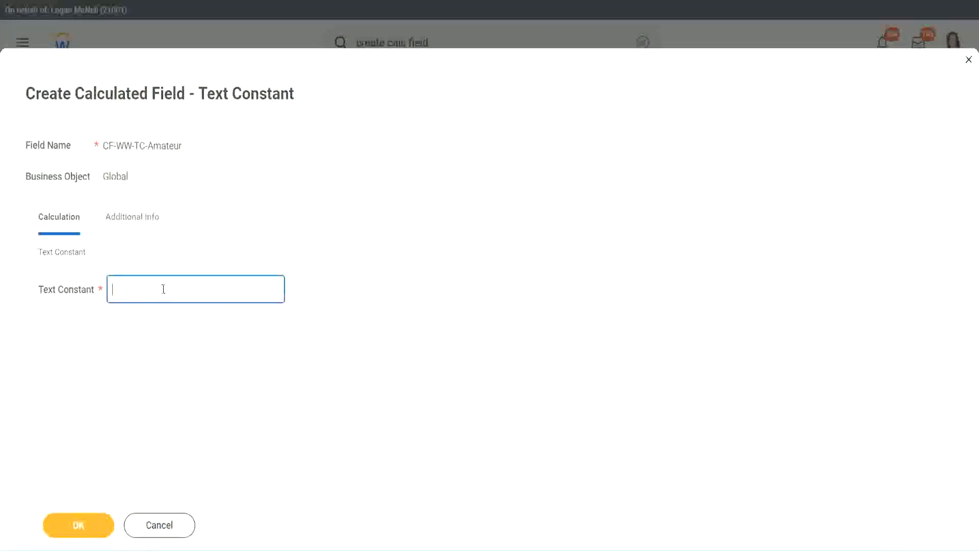
pyautogui.write('Amateur')
pyautogui.click(82, 528)
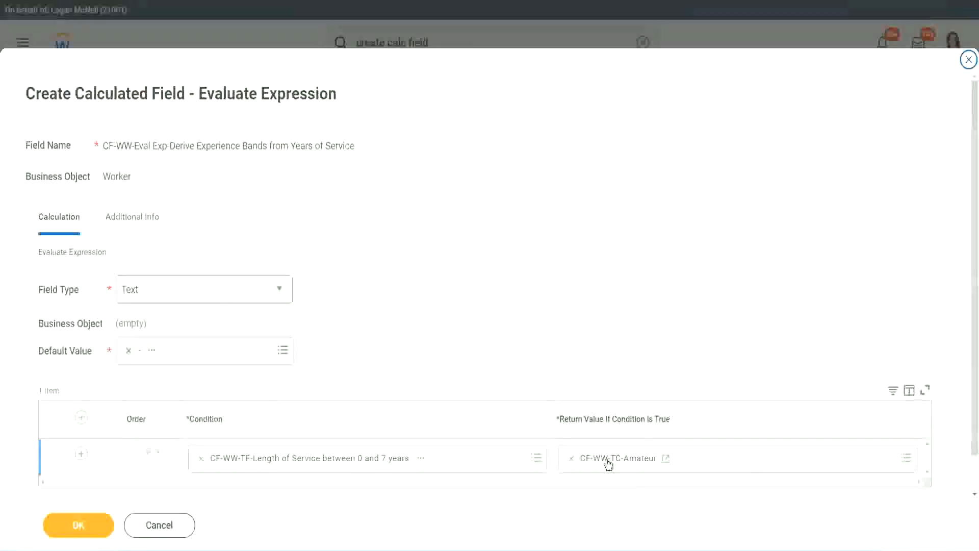
# Copy the text of the first row's return value, CF-WW-TC-Amateur
pyautogui.rightClick(608, 462)
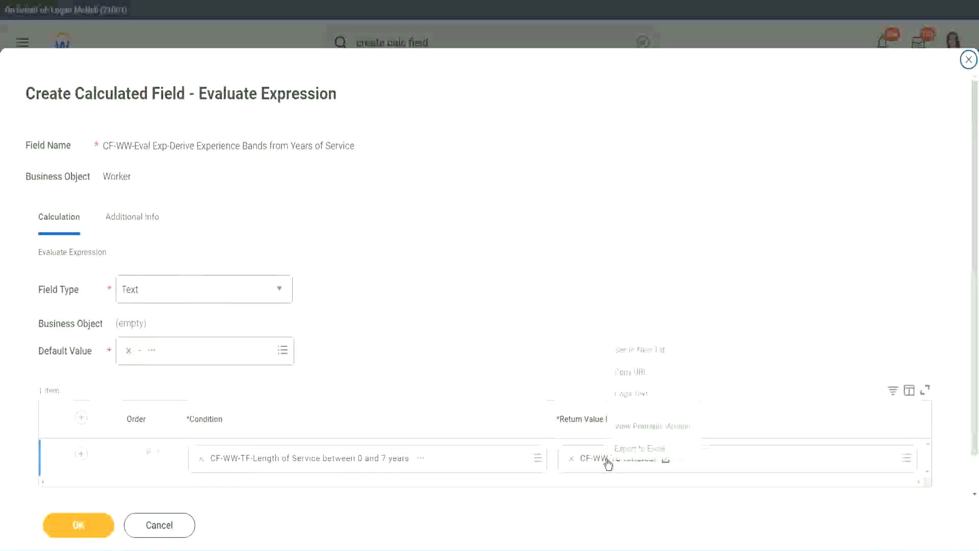
pyautogui.click(640, 394)
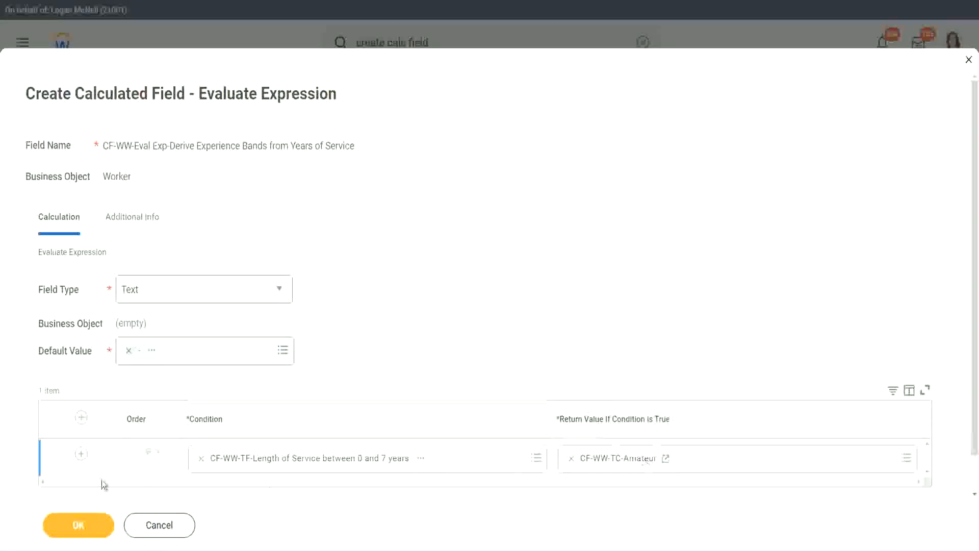
# Add three empty condition rows below the Amateur row
pyautogui.click(66, 470)
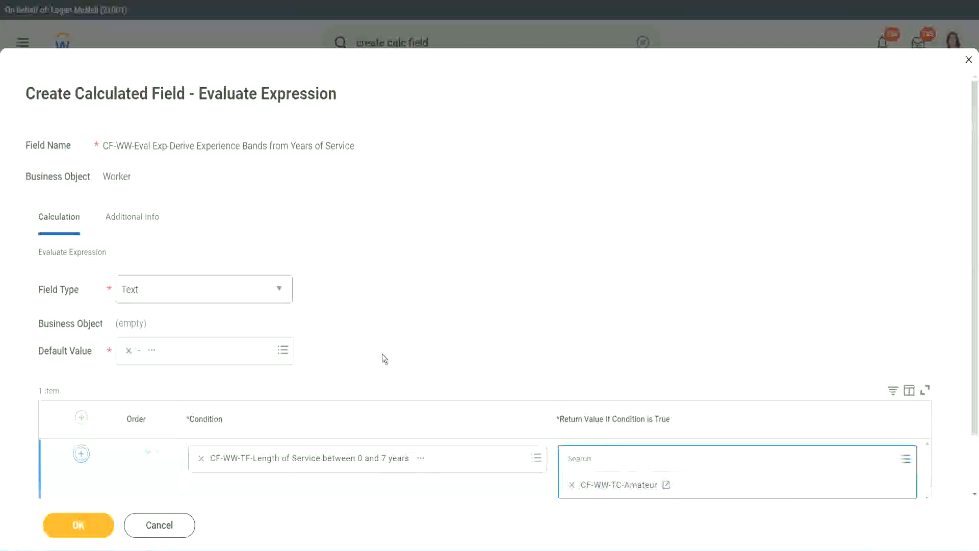
pyautogui.click(82, 454)
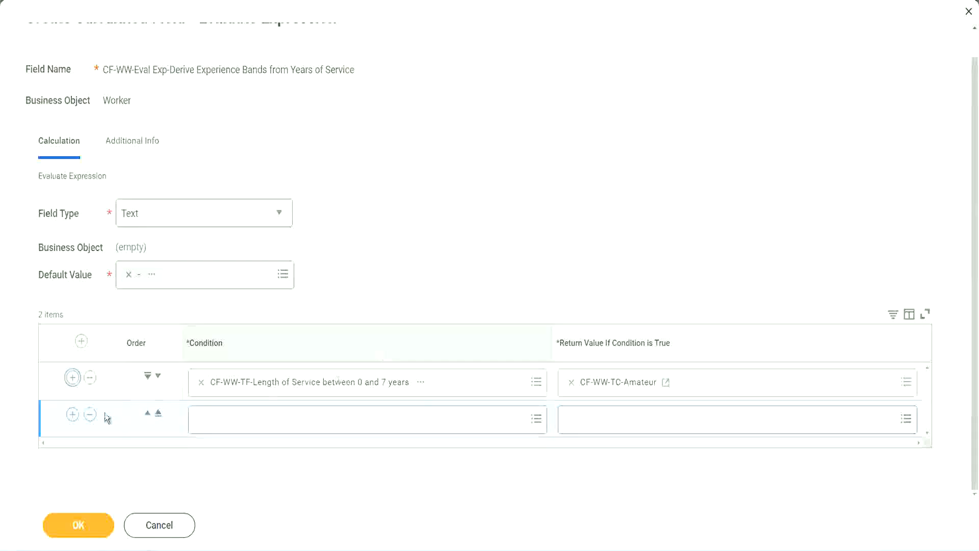
pyautogui.click(73, 416)
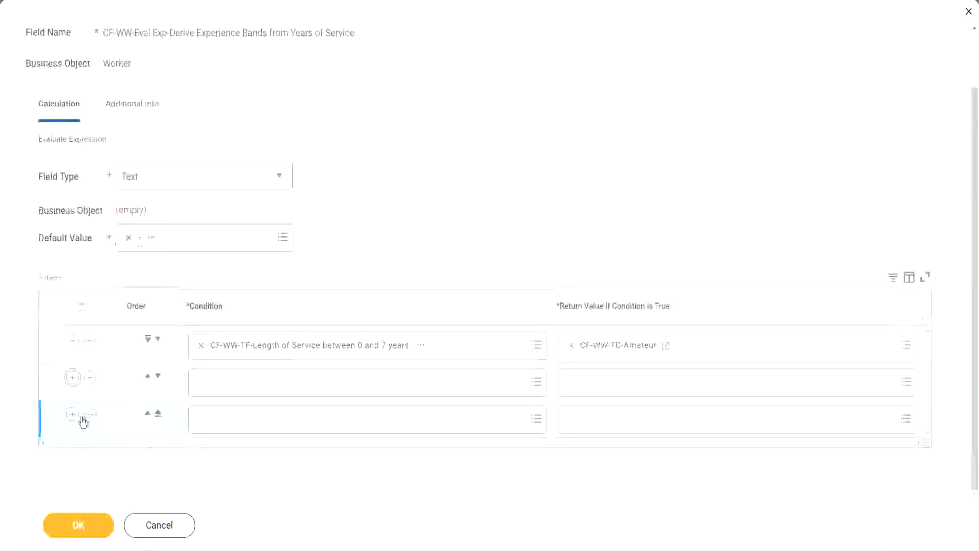
pyautogui.press('Return')
# Set the second row's condition to CF-WW-TF-Length of Service between 8 and 15 years
pyautogui.click(241, 382)
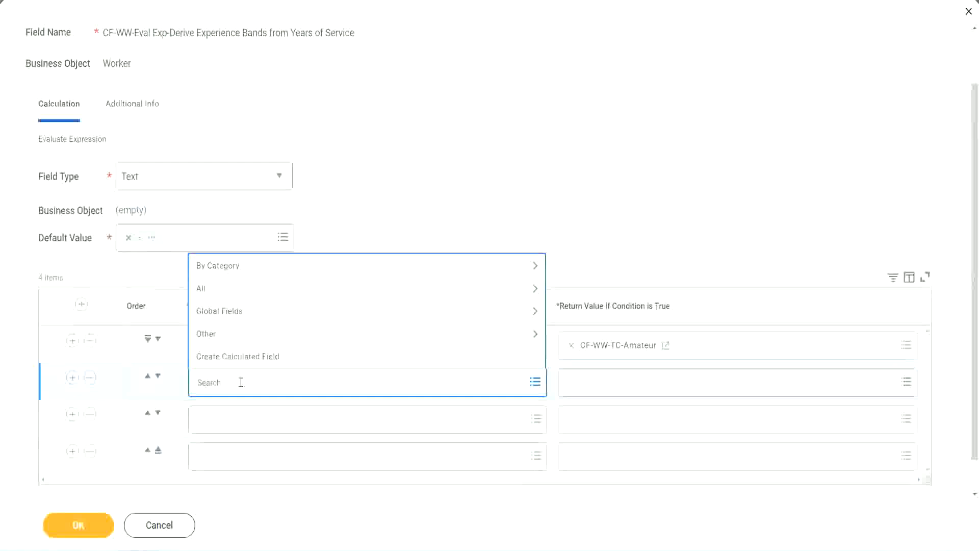
pyautogui.write('cf-ww')
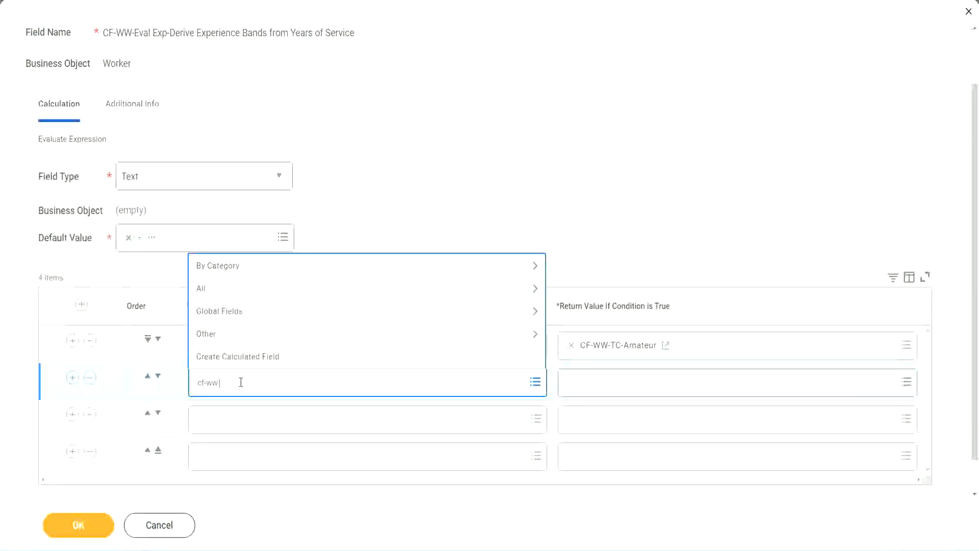
pyautogui.write('-tf')
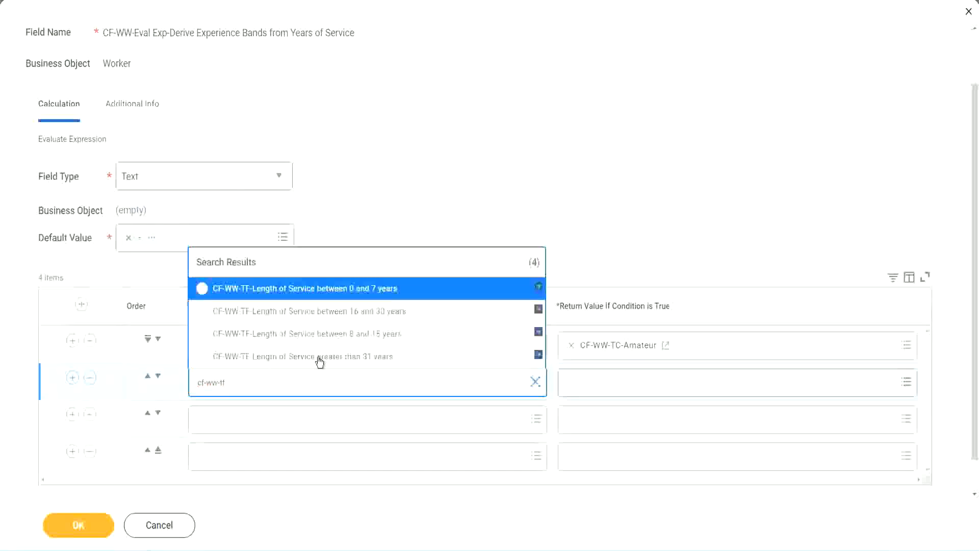
pyautogui.click(378, 337)
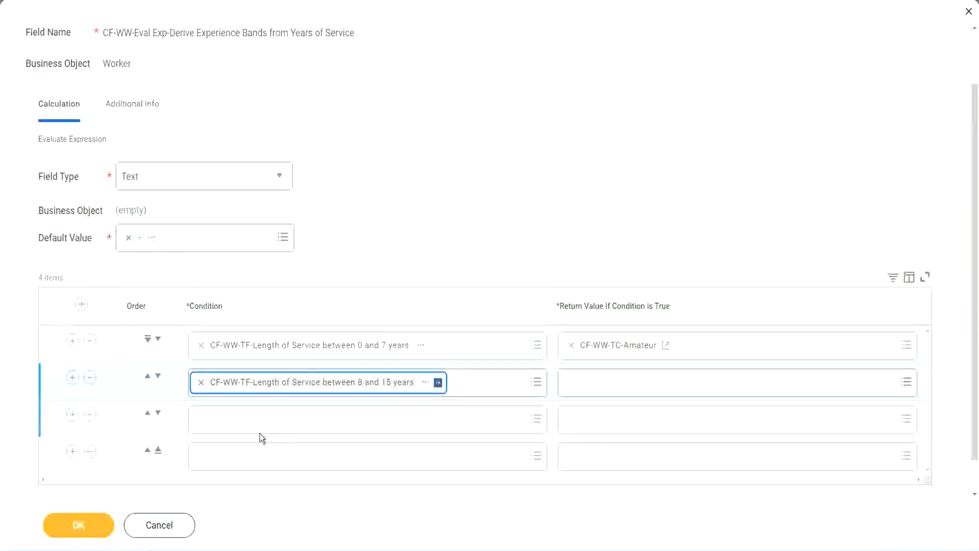
# Set the third row's condition to CF-WW-TF-Length of Service between 16 and 30 years
pyautogui.click(247, 418)
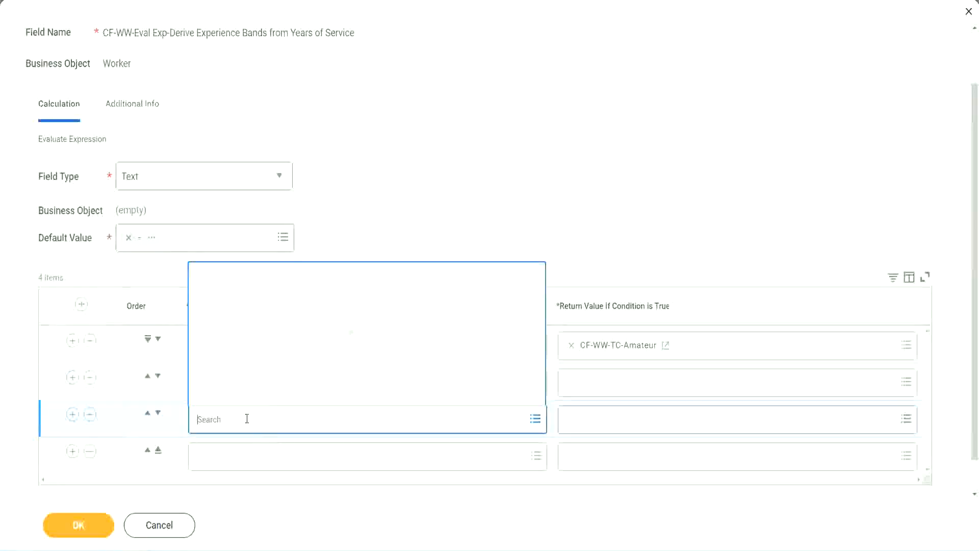
pyautogui.write('cf-ww')
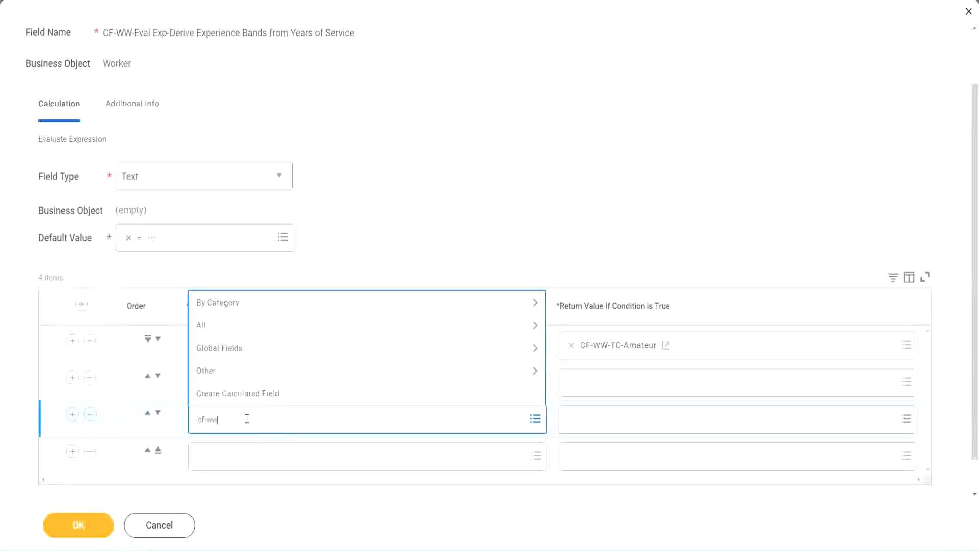
pyautogui.write('-tf')
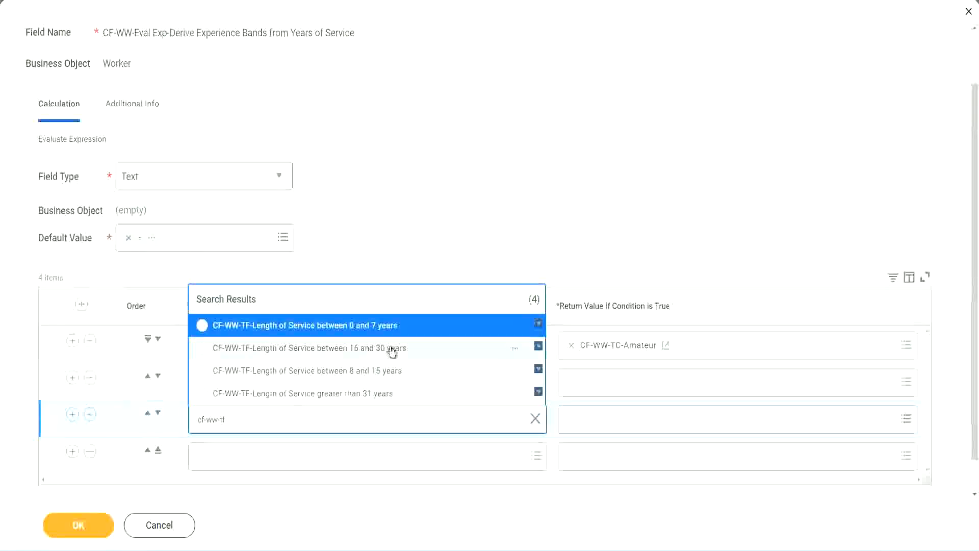
pyautogui.click(393, 352)
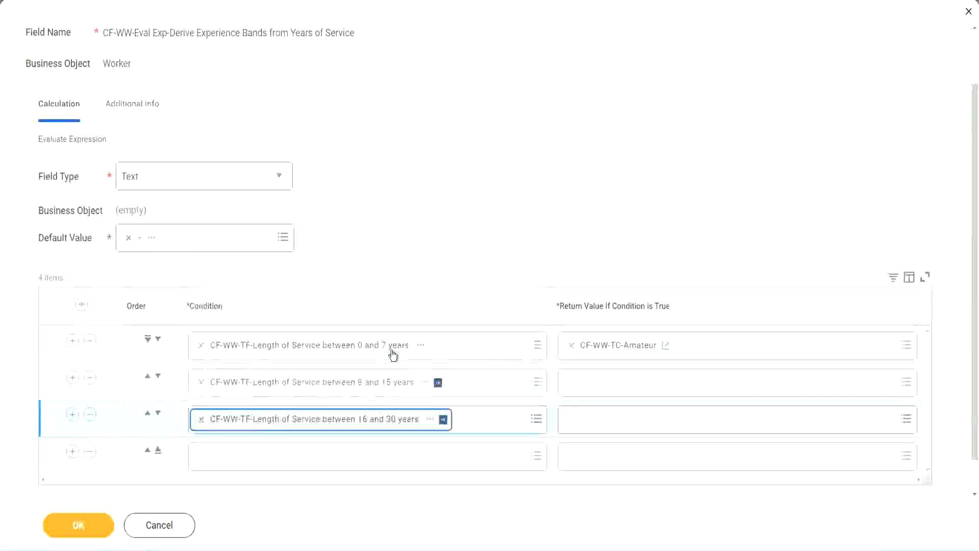
# Set the fourth row's condition to CF-WW-TF-Length of Service greater than 31 years
pyautogui.click(232, 463)
pyautogui.write('c')
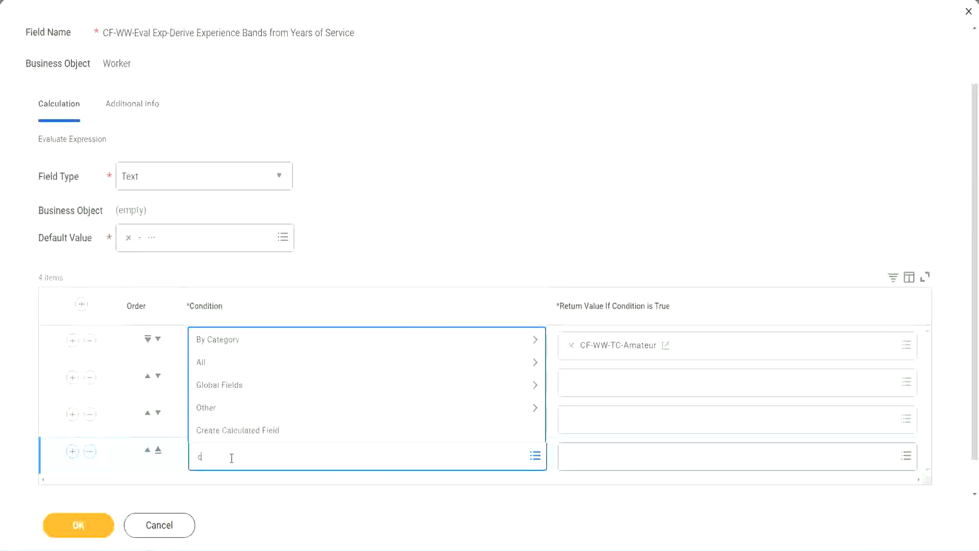
pyautogui.write('f-ww')
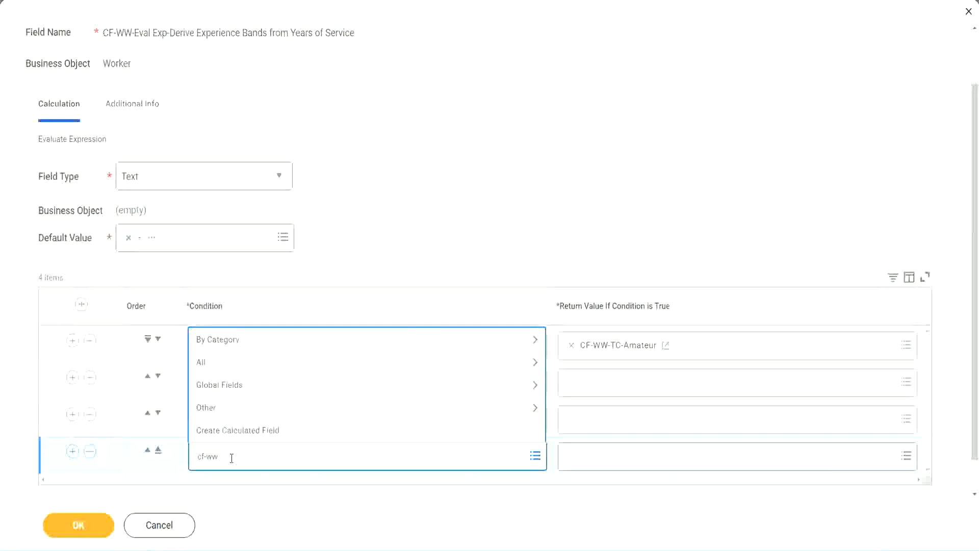
pyautogui.write(' tf 31')
pyautogui.press('Return')
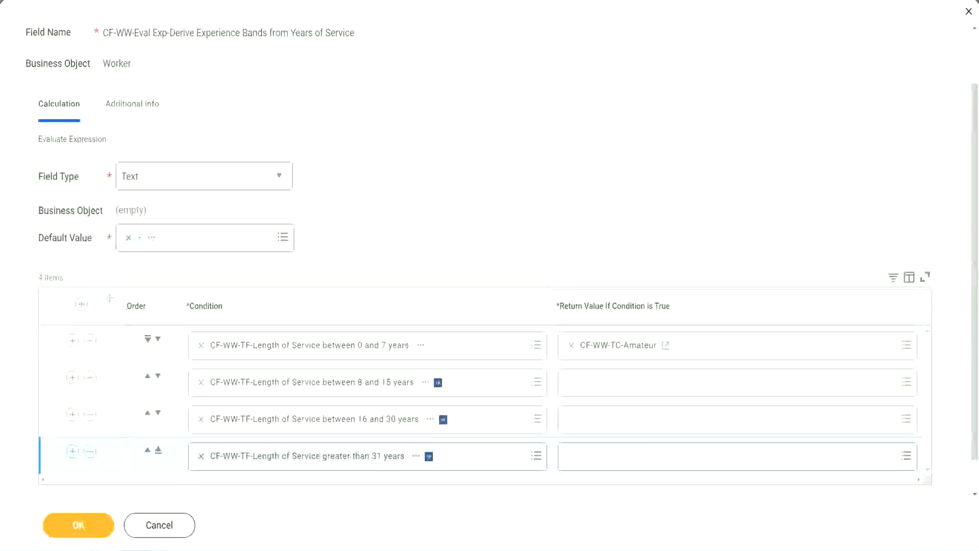
# Move the 8 and 15 years condition to first place and return it below the 0 and 7 years condition
pyautogui.moveTo(109, 298); pyautogui.dragTo(109, 400)
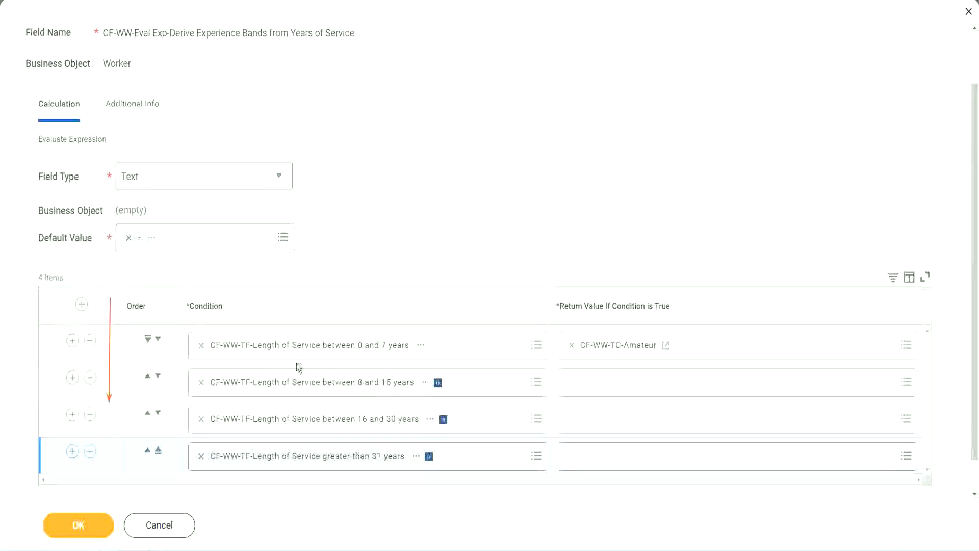
pyautogui.click(147, 378)
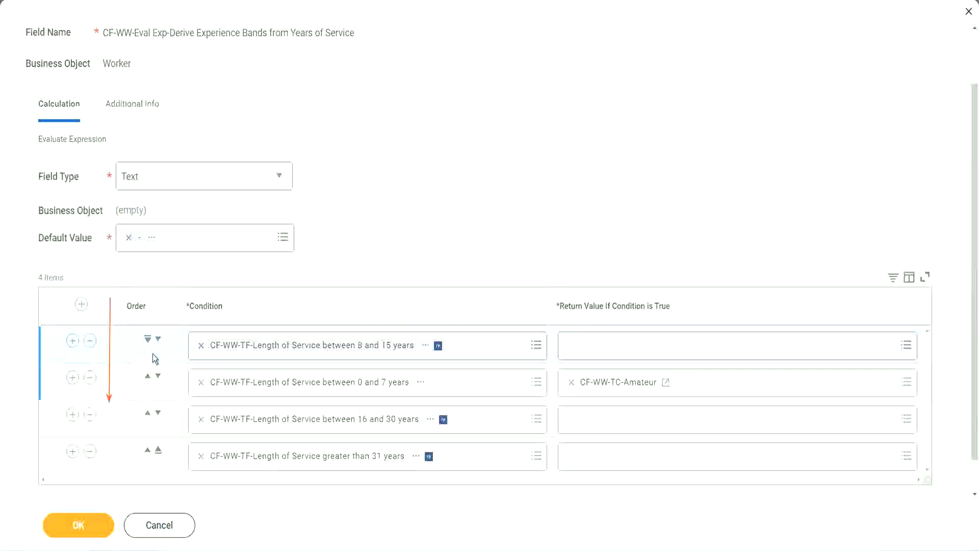
pyautogui.click(158, 340)
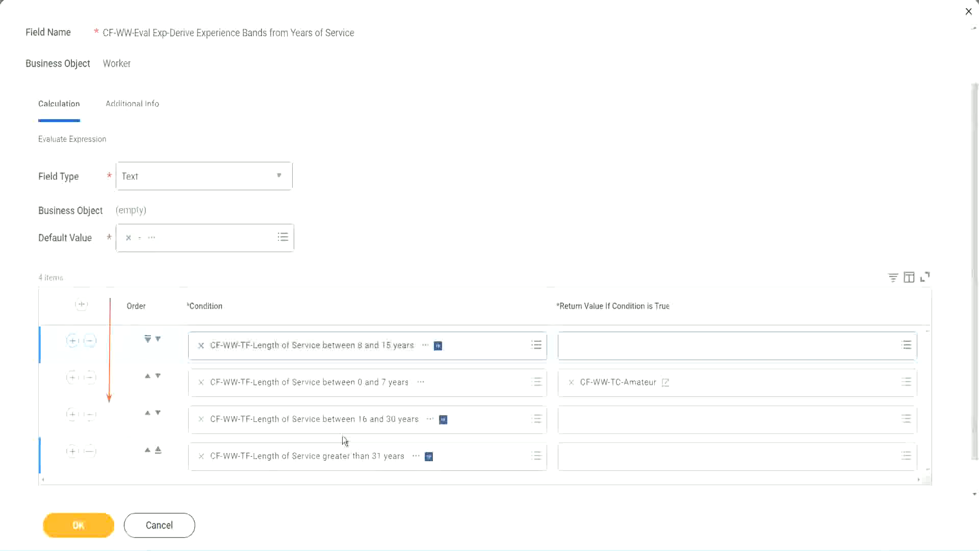
pyautogui.rightClick(620, 390)
pyautogui.click(644, 439)
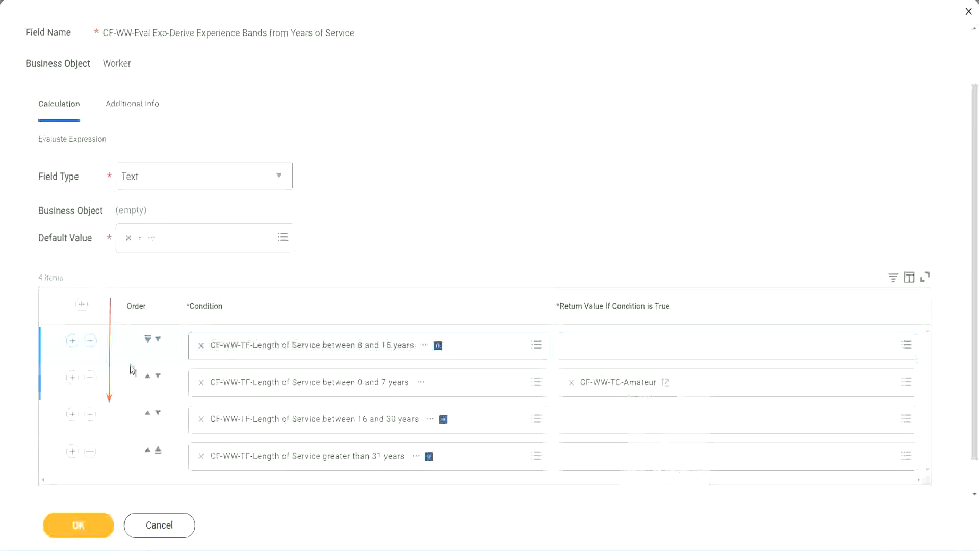
pyautogui.click(158, 340)
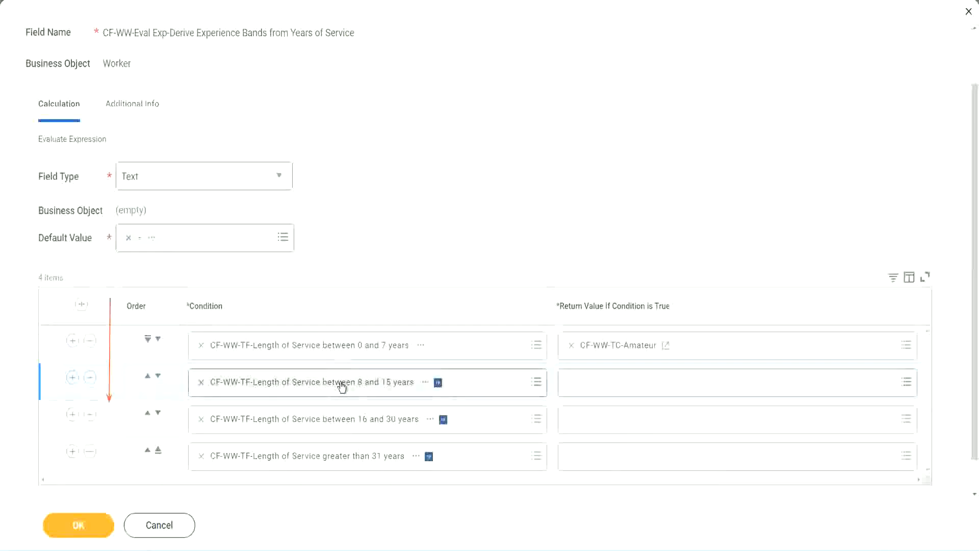
# Create a Global Text Constant calculated field named CF-WW-TC-Experienced for the 8 and 15 years row's return value
pyautogui.click(569, 378)
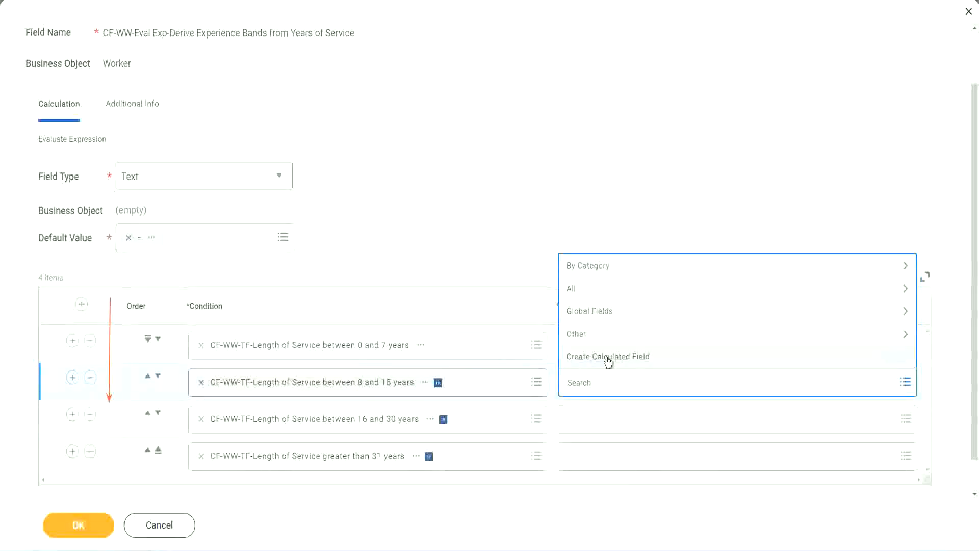
pyautogui.click(608, 358)
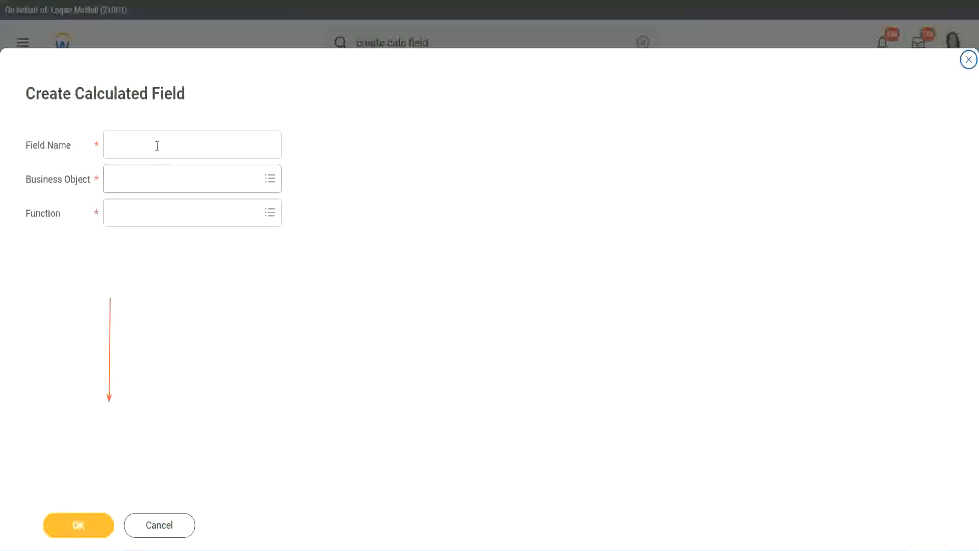
pyautogui.click(156, 145)
pyautogui.hotkey('ctrl', 'v')
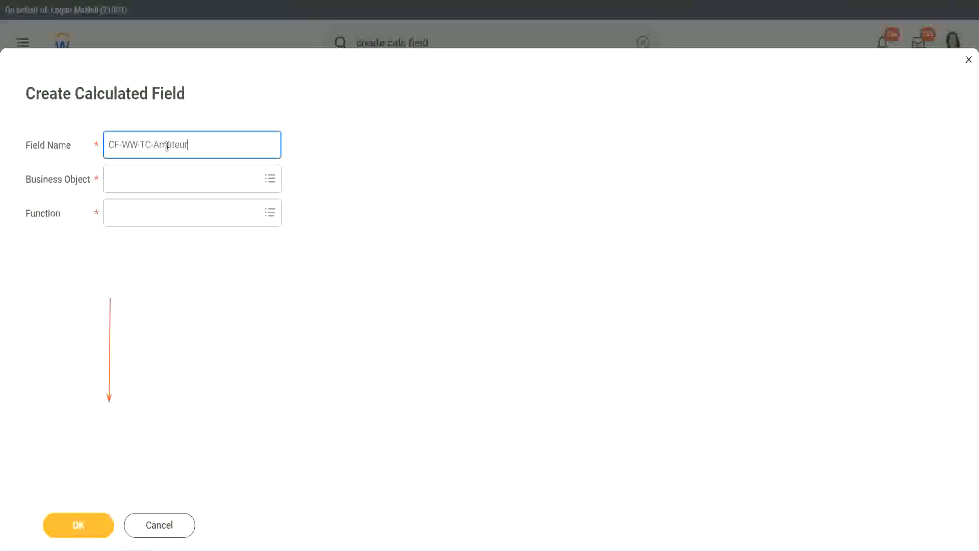
pyautogui.doubleClick(168, 146)
pyautogui.write('Experienced')
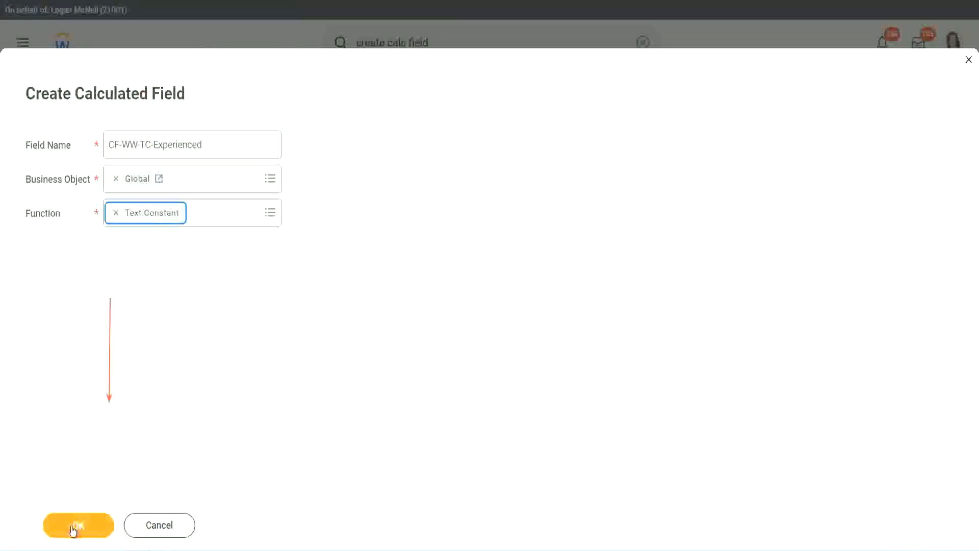
pyautogui.click(73, 530)
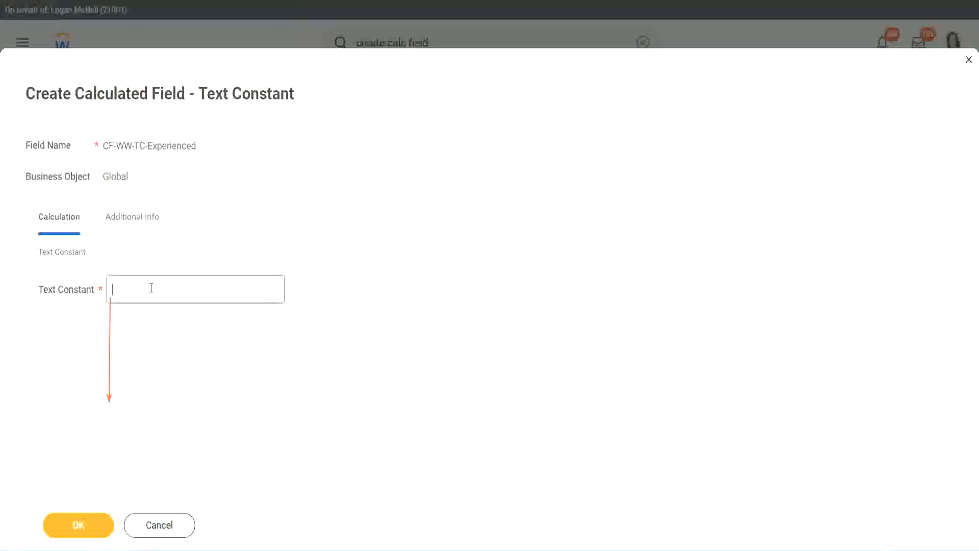
# Set the text constant to Experienced and save it as the second row's return value
pyautogui.click(149, 291)
pyautogui.write('Experienced')
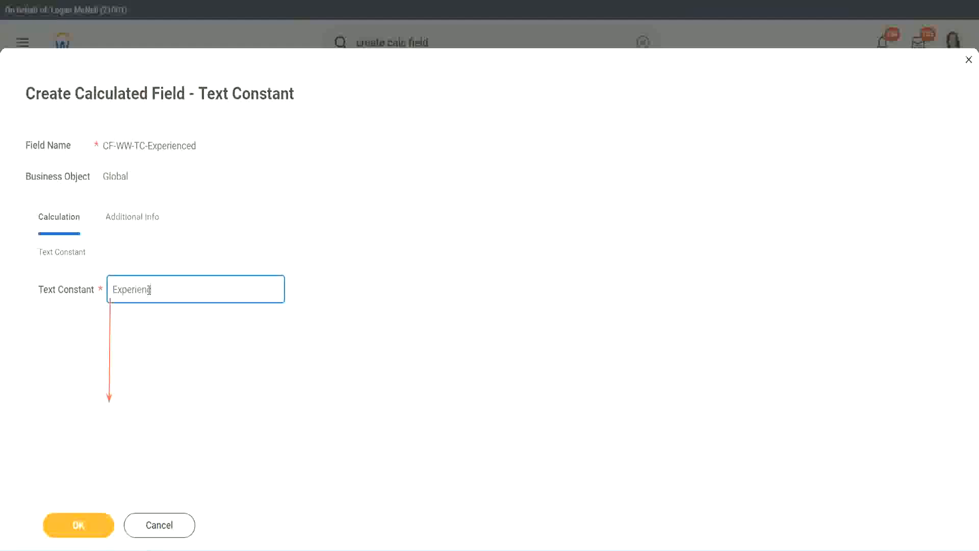
pyautogui.click(80, 524)
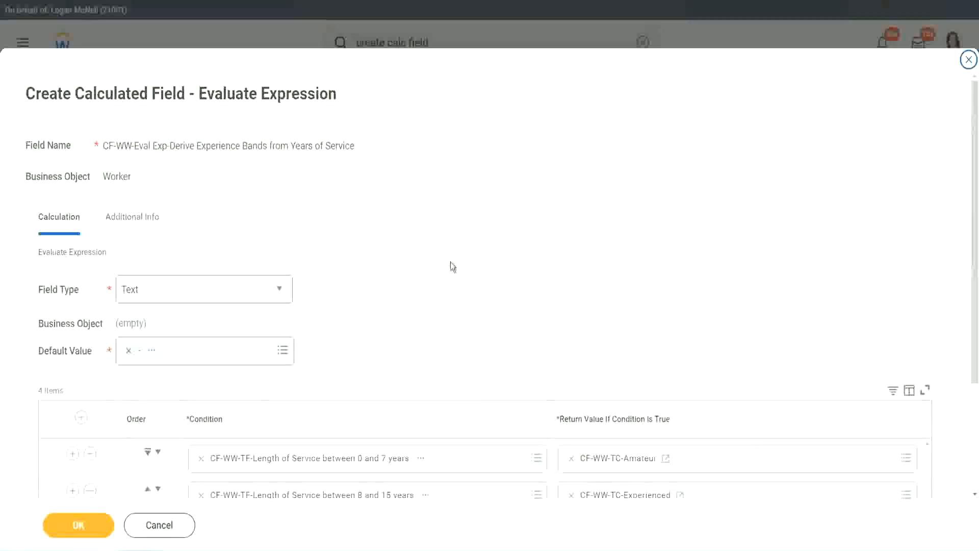
# Start a calculated field for the 16 and 30 years row's return value, with Global as its business object
pyautogui.scroll(-2, 451, 262)
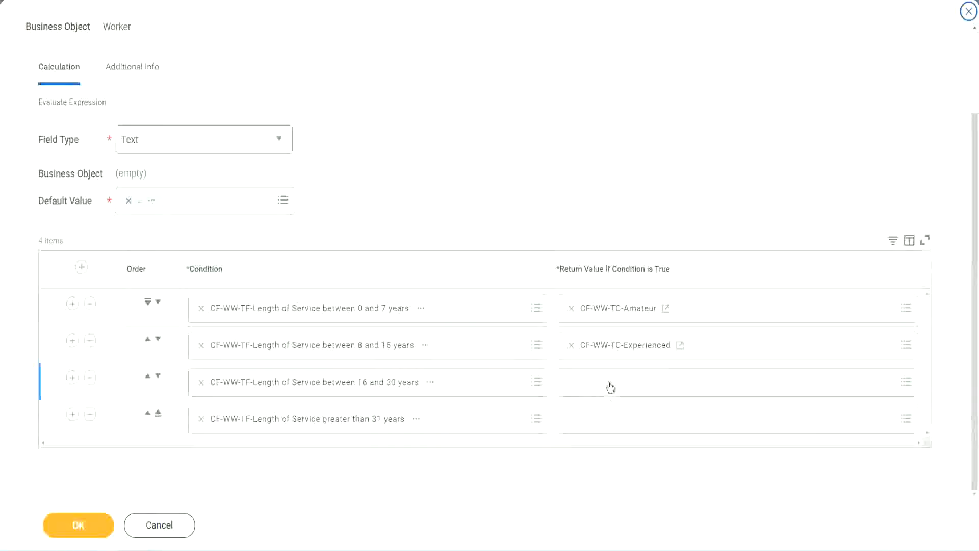
pyautogui.click(610, 382)
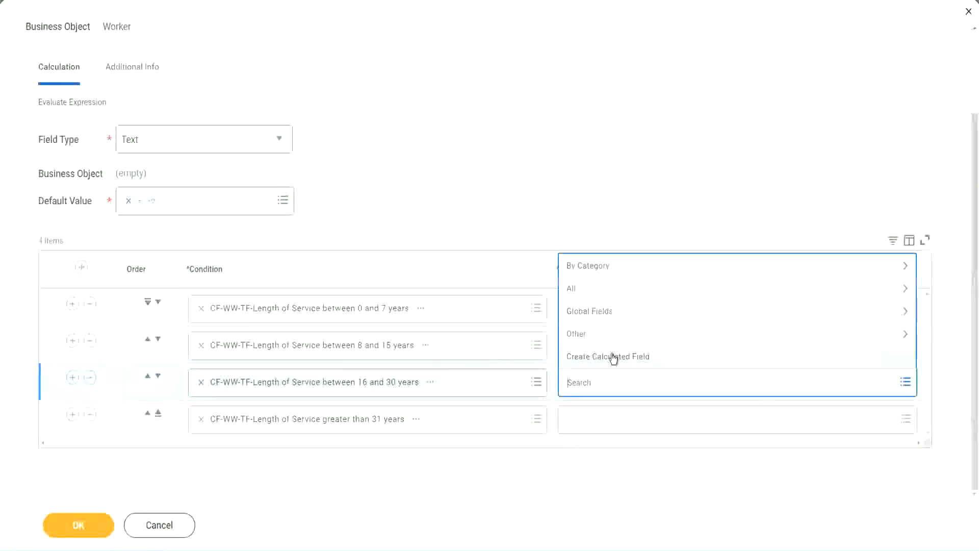
pyautogui.click(613, 356)
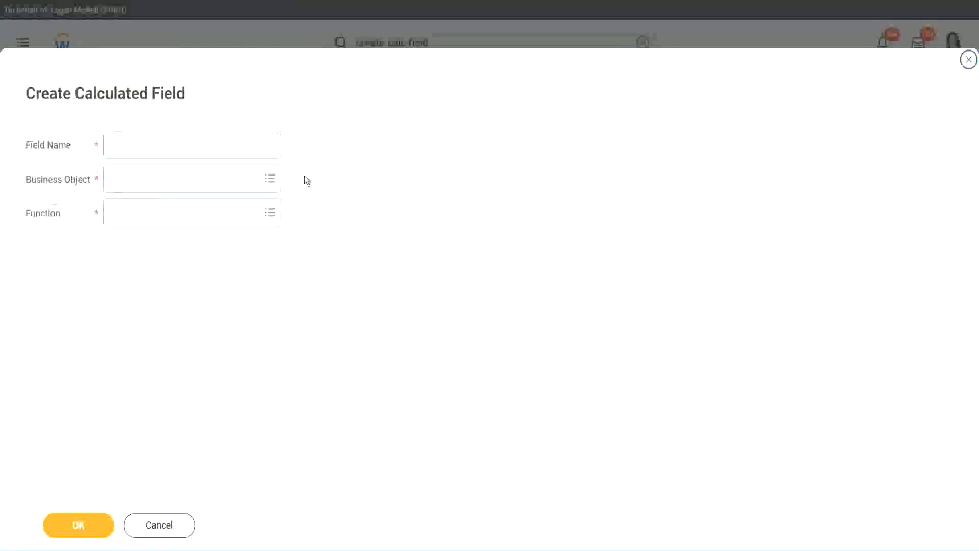
pyautogui.click(207, 145)
pyautogui.hotkey('ctrl', 'v')
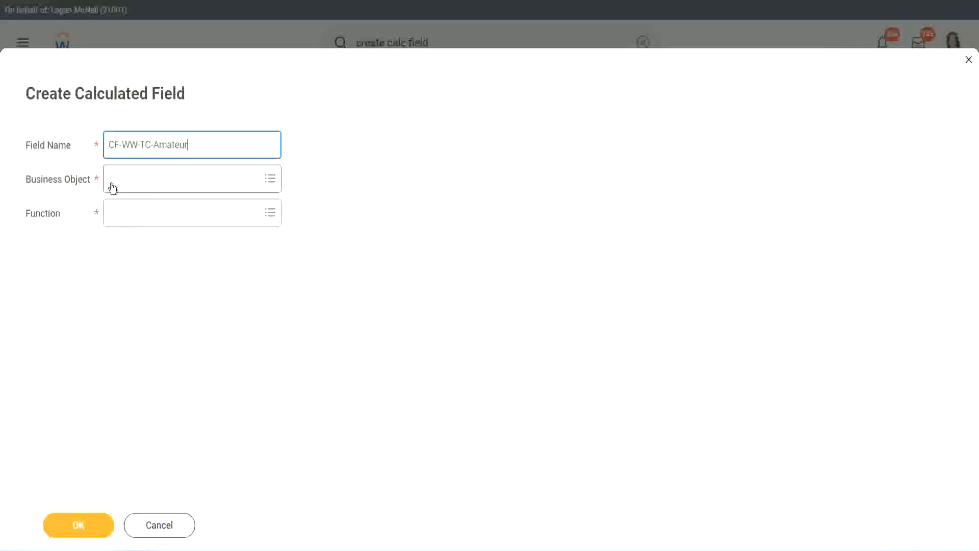
pyautogui.click(112, 179)
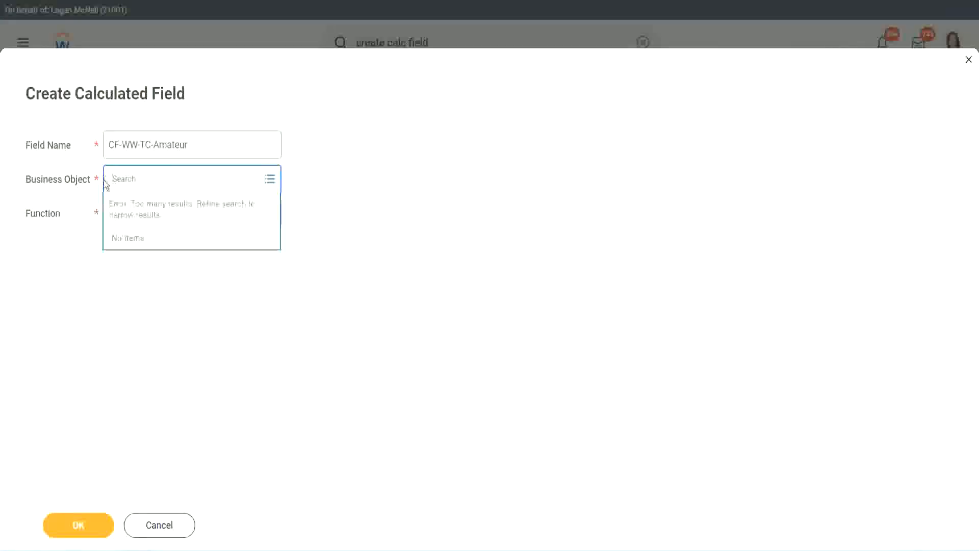
pyautogui.write('global')
pyautogui.press('Return')
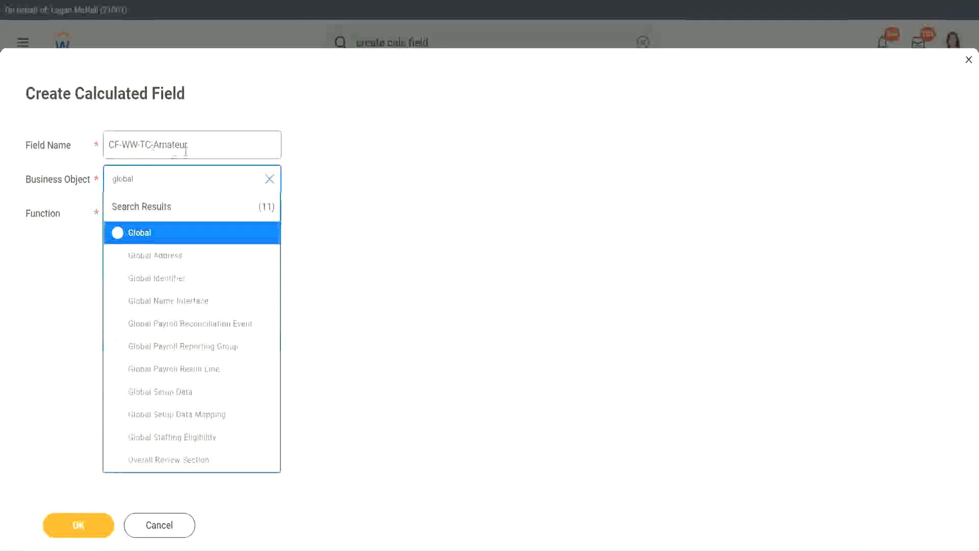
pyautogui.click(137, 235)
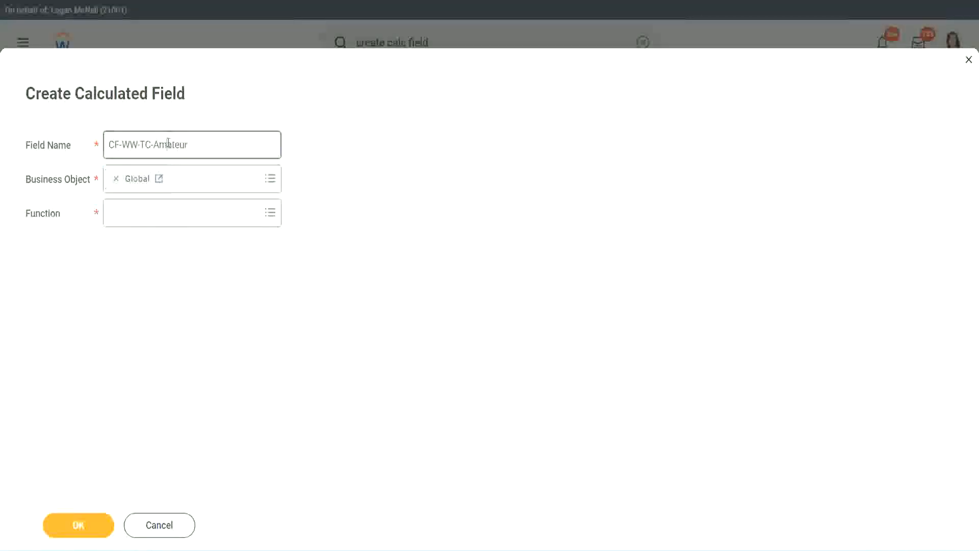
# Name the new field CF-WW-TC-Senior, choose Text Constant as its function, and proceed to its definition
pyautogui.doubleClick(179, 144)
pyautogui.write('Senior')
pyautogui.click(155, 222)
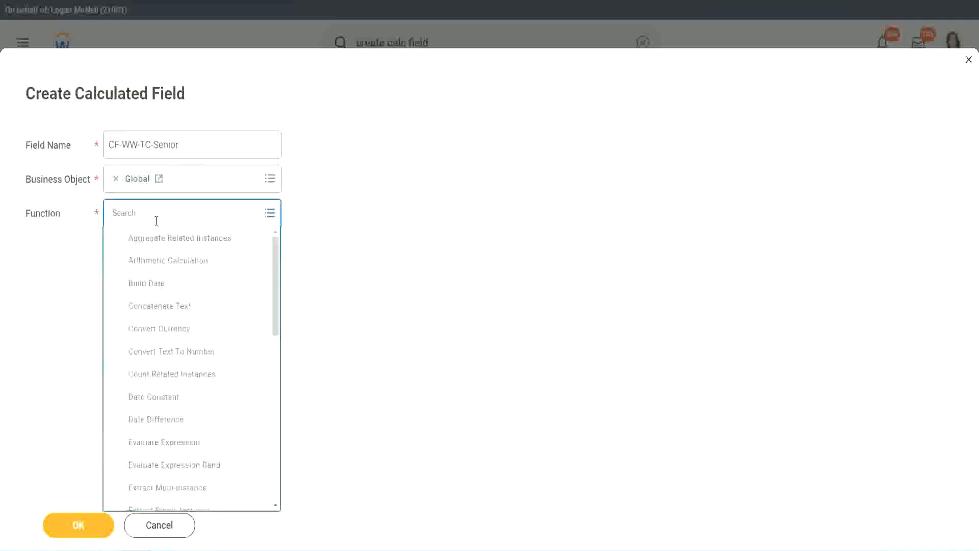
pyautogui.write('tc')
pyautogui.click(153, 262)
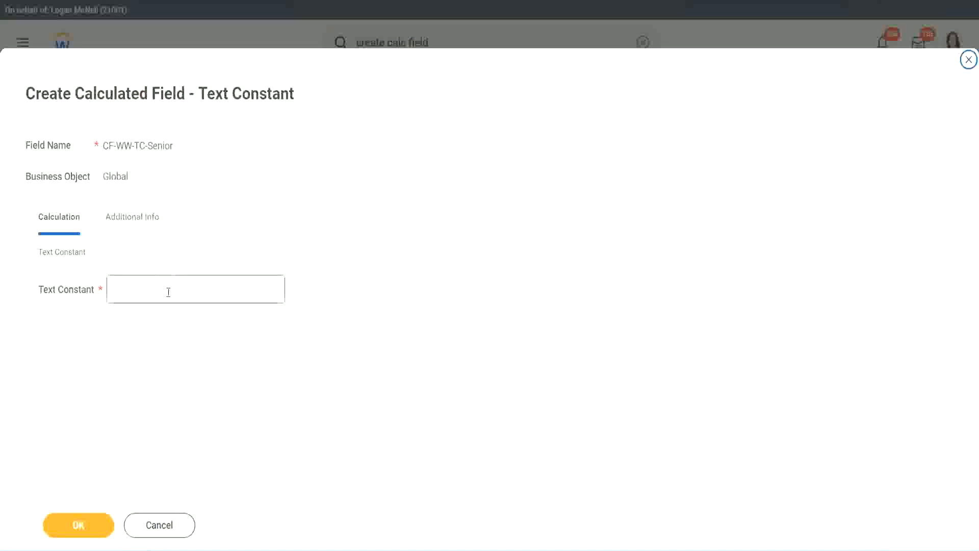
# Set the text constant to Senior and save it as the third row's return value
pyautogui.click(166, 287)
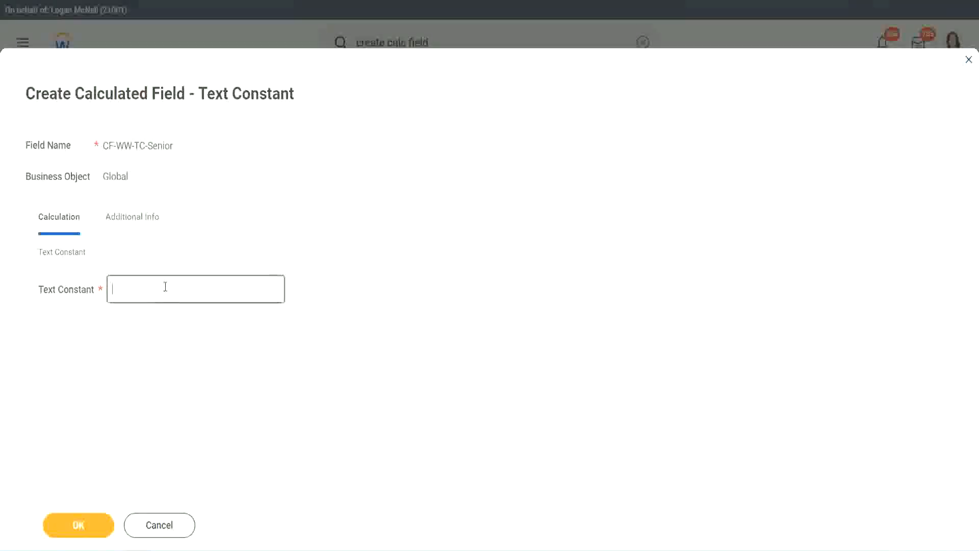
pyautogui.write('Senior')
pyautogui.click(97, 534)
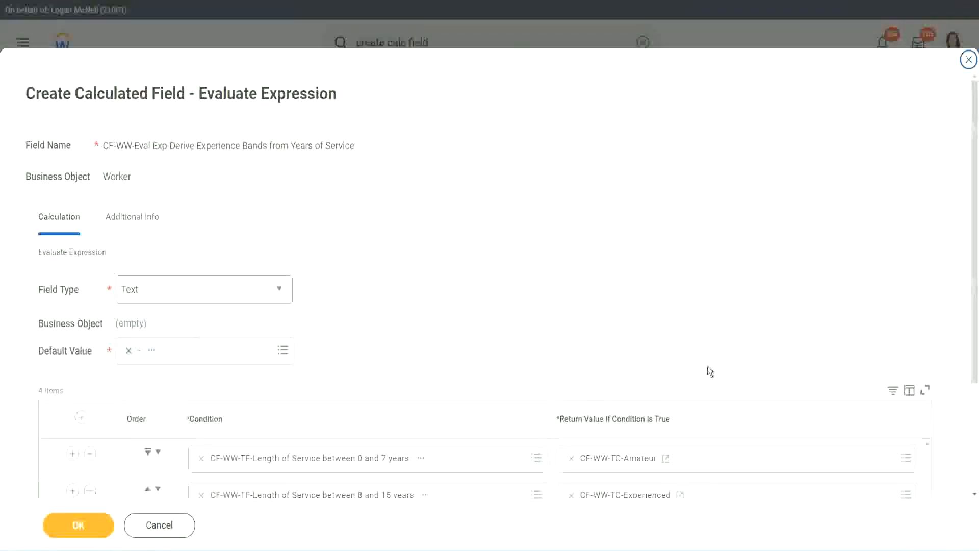
pyautogui.scroll(-3, 688, 407)
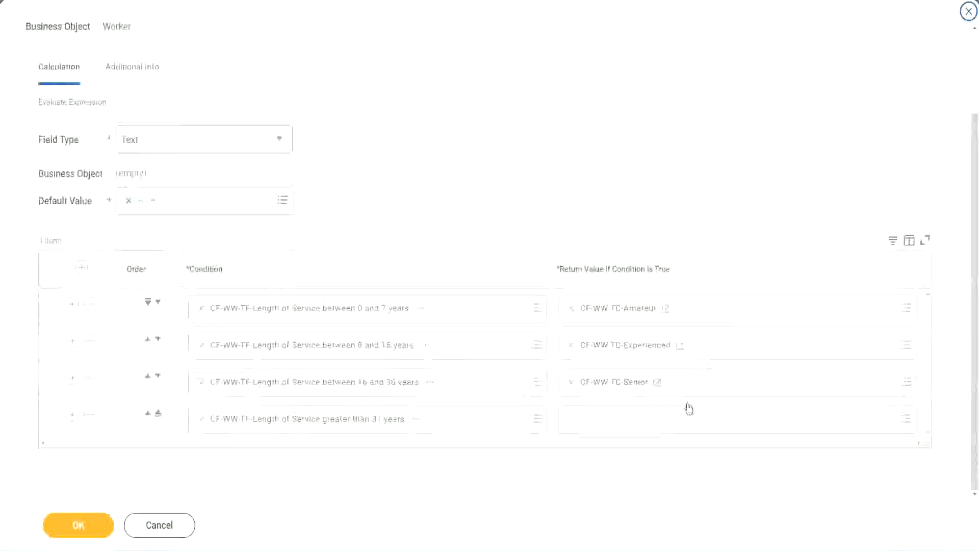
# Copy the CF-WW-TC-Senior field name and start a calculated field for the greater than 31 years row's return value
pyautogui.rightClick(598, 388)
pyautogui.click(590, 442)
pyautogui.click(596, 426)
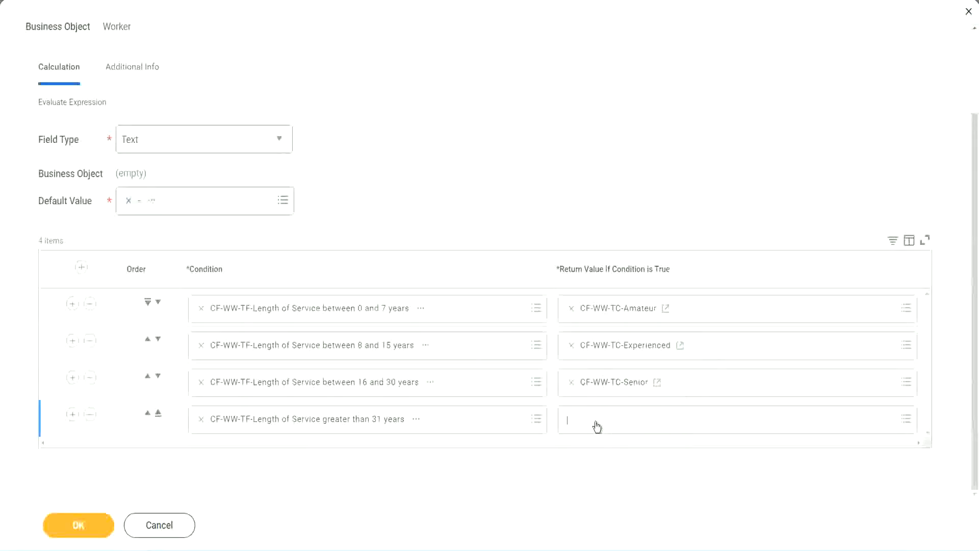
pyautogui.click(605, 396)
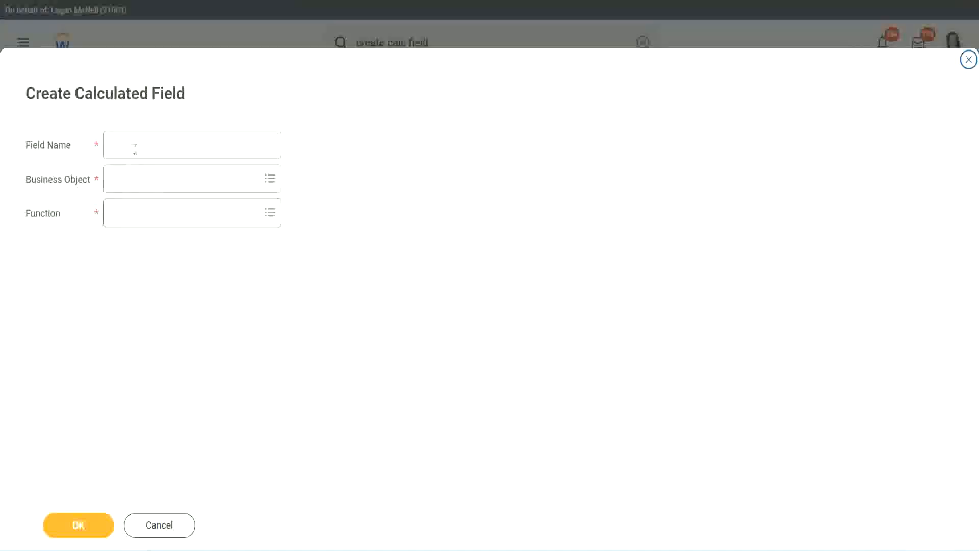
# Name the new field CF-WW-TC-Legend and set its business object to Global
pyautogui.click(136, 148)
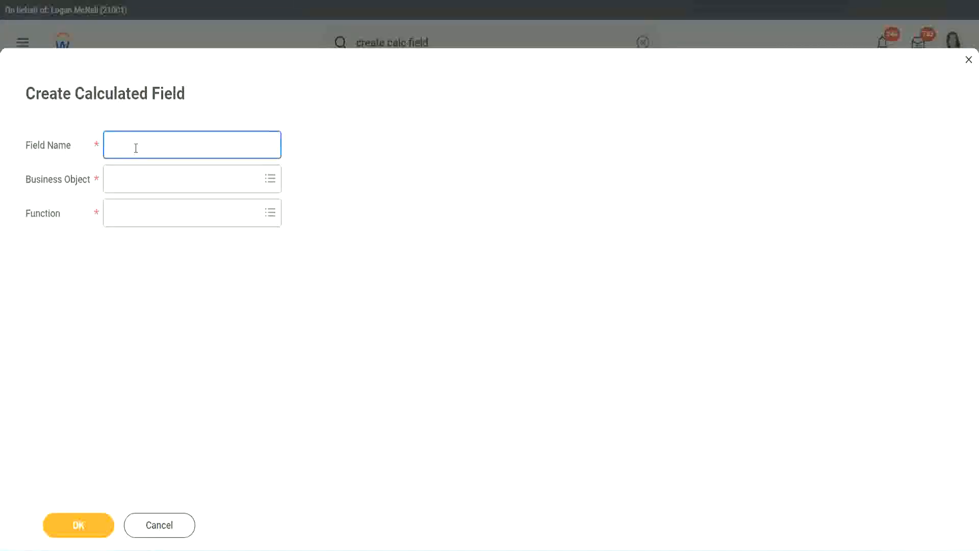
pyautogui.hotkey('ctrl', 'v')
pyautogui.doubleClick(164, 145)
pyautogui.write('Legen')
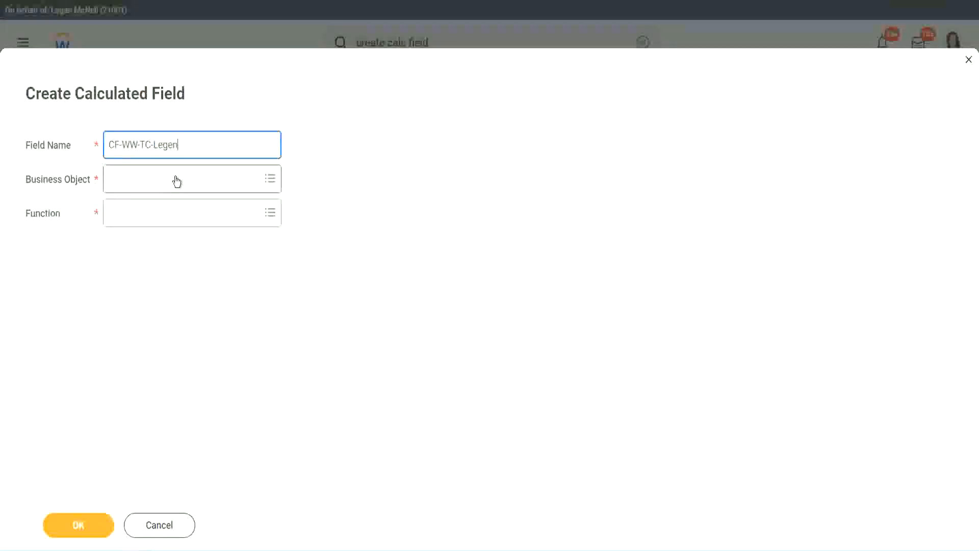
pyautogui.click(138, 186)
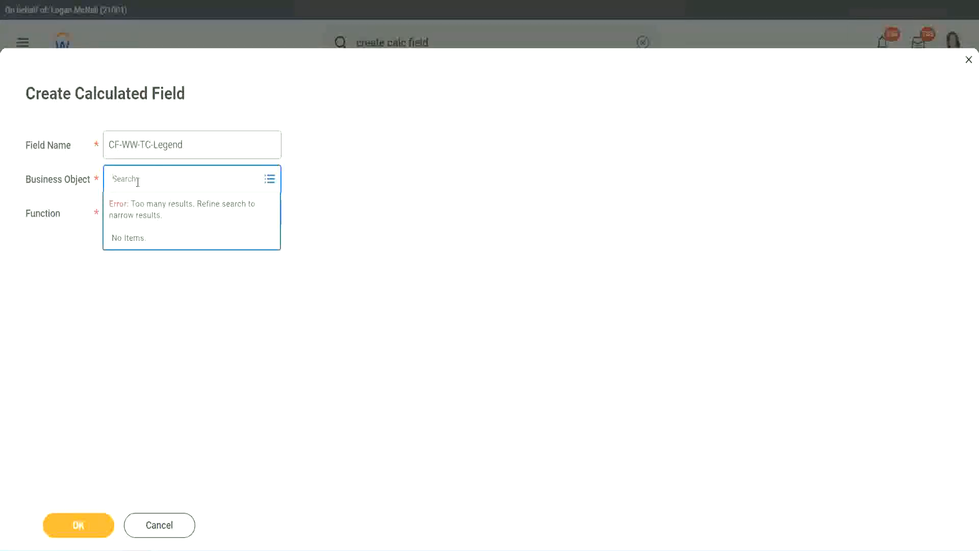
pyautogui.write('Global')
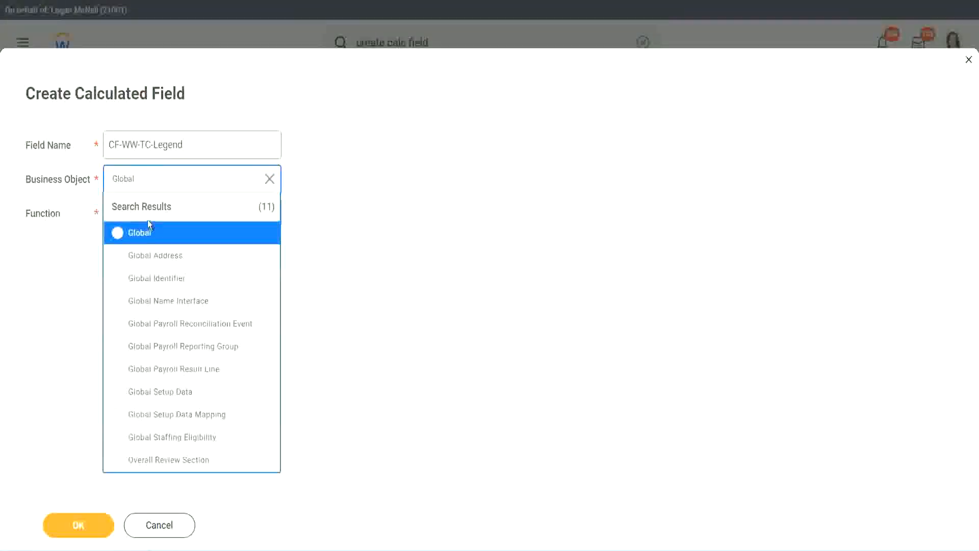
pyautogui.click(145, 230)
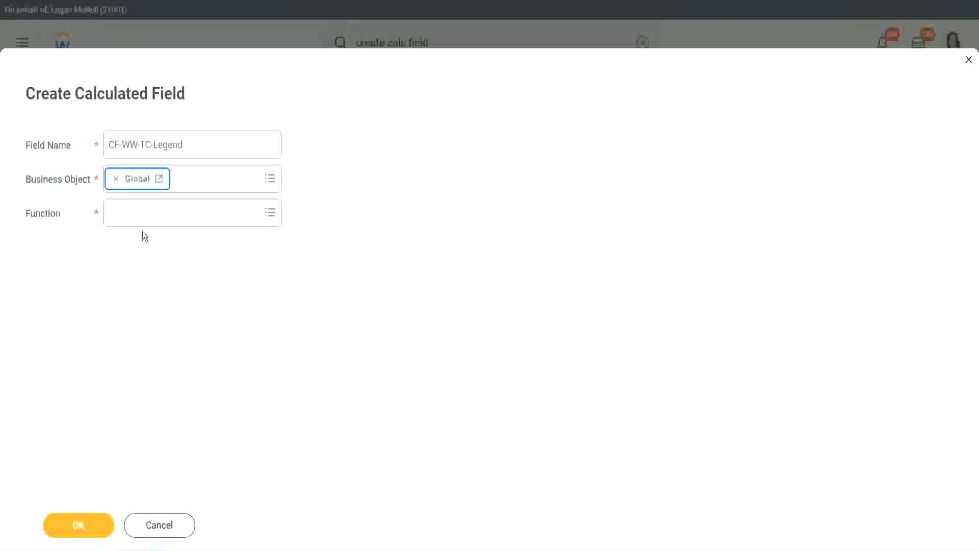
# Choose Text Constant as the function for CF-WW-TC-Legend and proceed to its definition
pyautogui.click(140, 211)
pyautogui.write('tc')
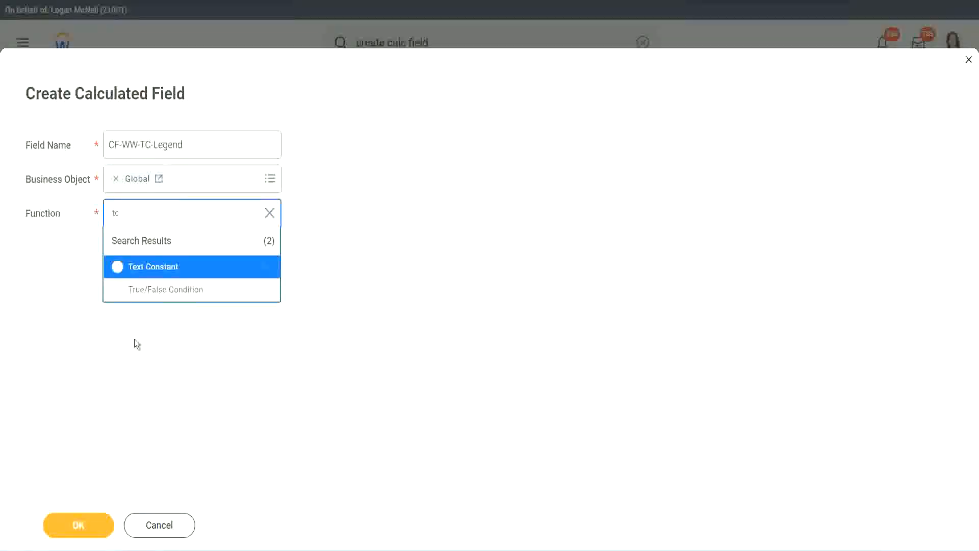
pyautogui.click(190, 267)
pyautogui.click(72, 526)
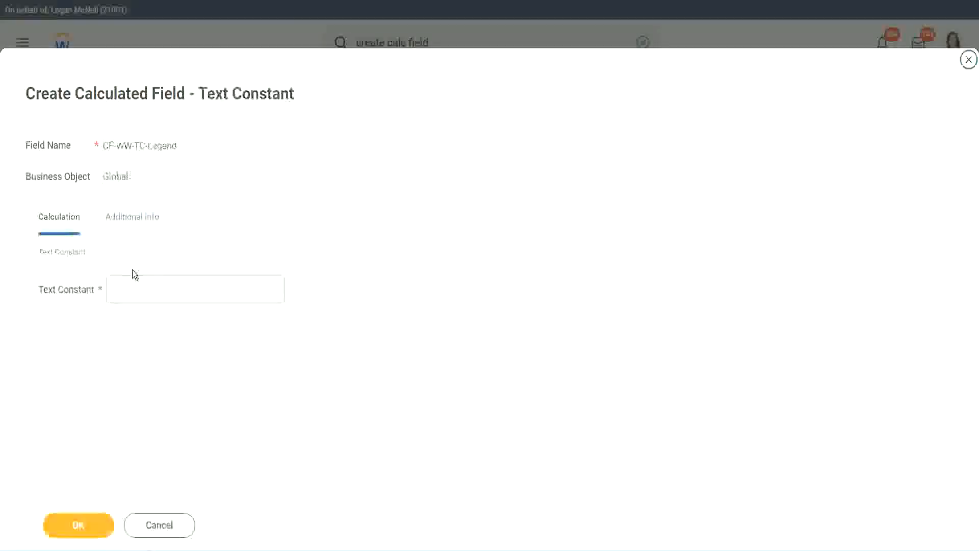
# Set the text constant to Legend and save it as the fourth row's return value
pyautogui.click(127, 290)
pyautogui.write('Legend')
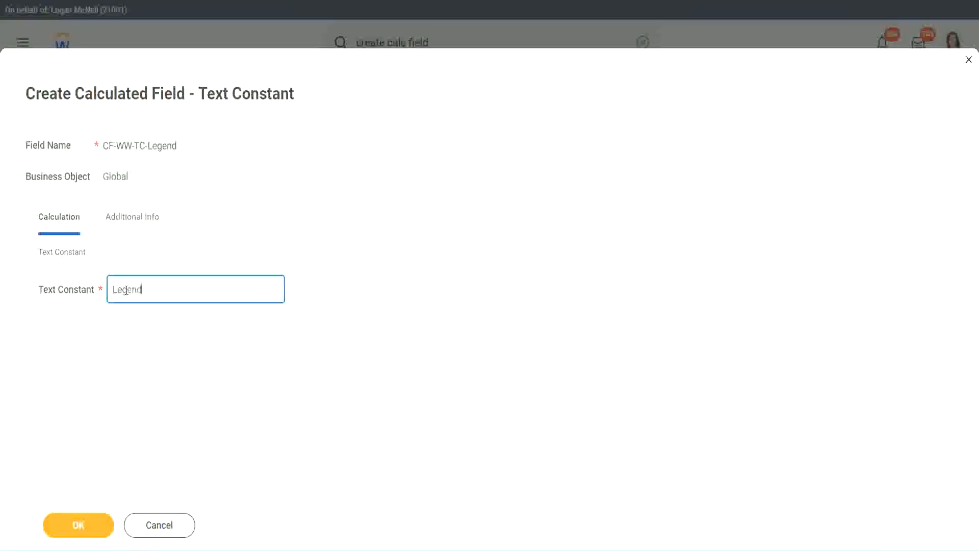
pyautogui.click(84, 525)
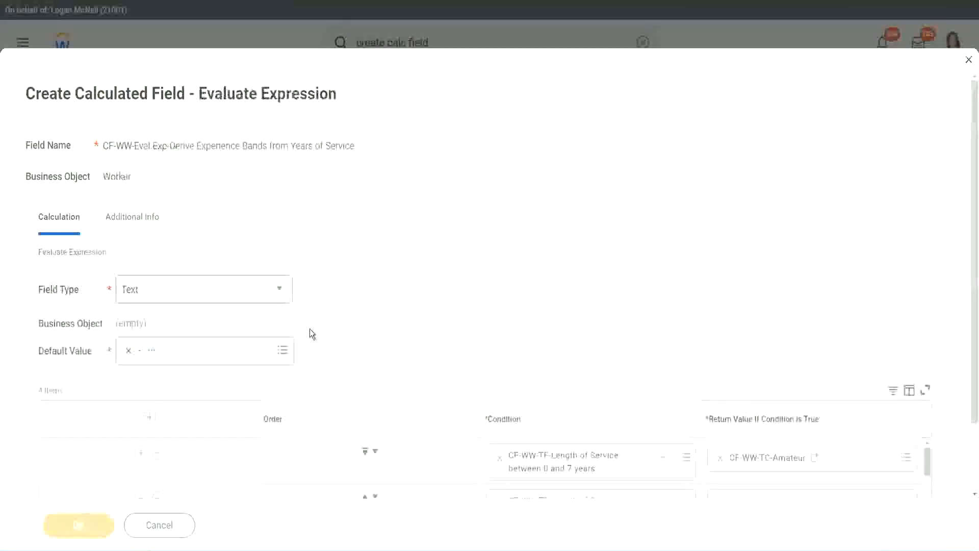
# Review the field type, default value and four condition rows, and save the Evaluate Expression calculated field
pyautogui.scroll(-3, 518, 271)
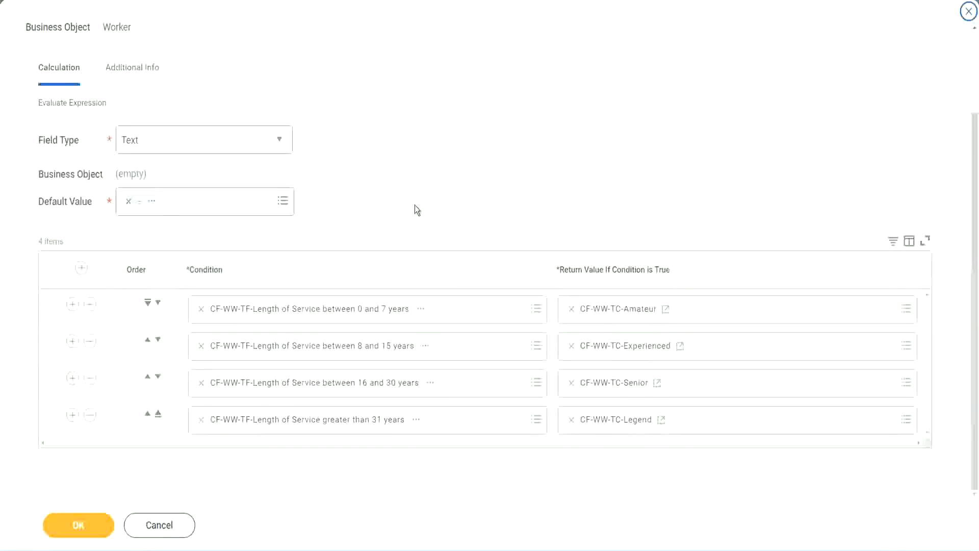
pyautogui.scroll(2, 414, 205)
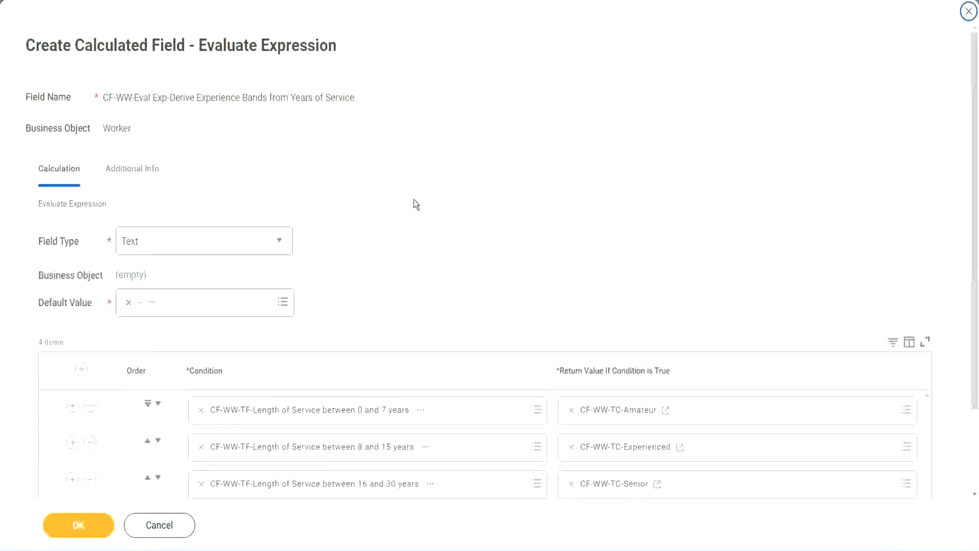
pyautogui.scroll(-2, 414, 201)
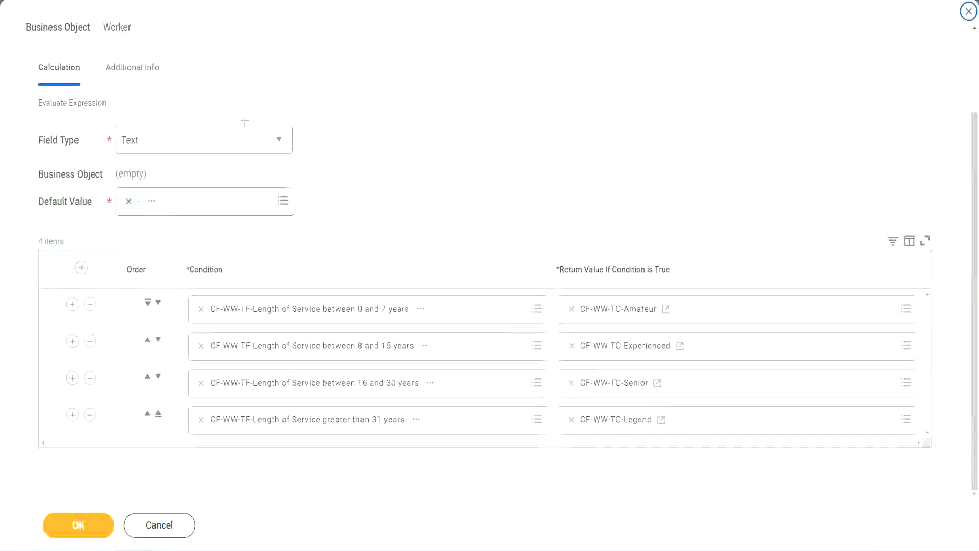
pyautogui.moveTo(627, 143); pyautogui.dragTo(636, 244)
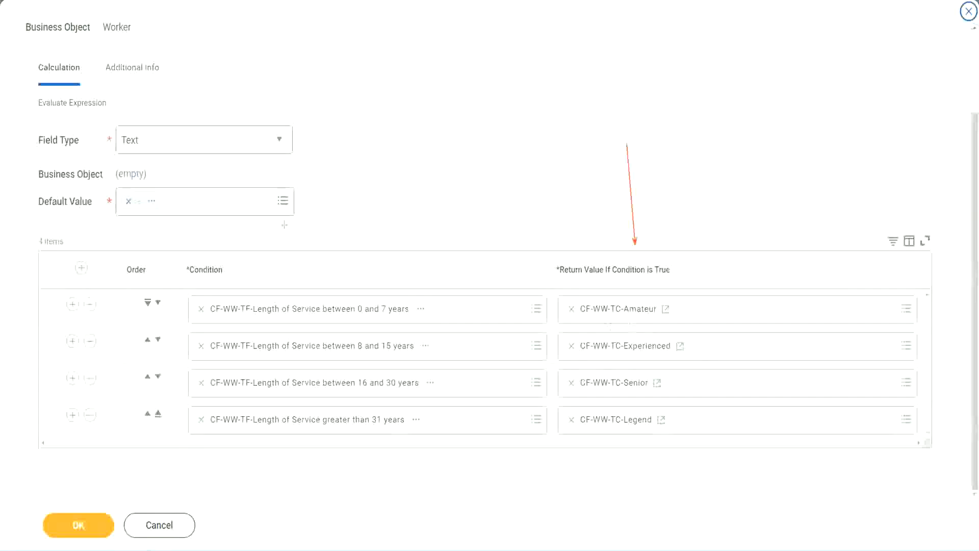
pyautogui.moveTo(121, 87); pyautogui.dragTo(126, 122)
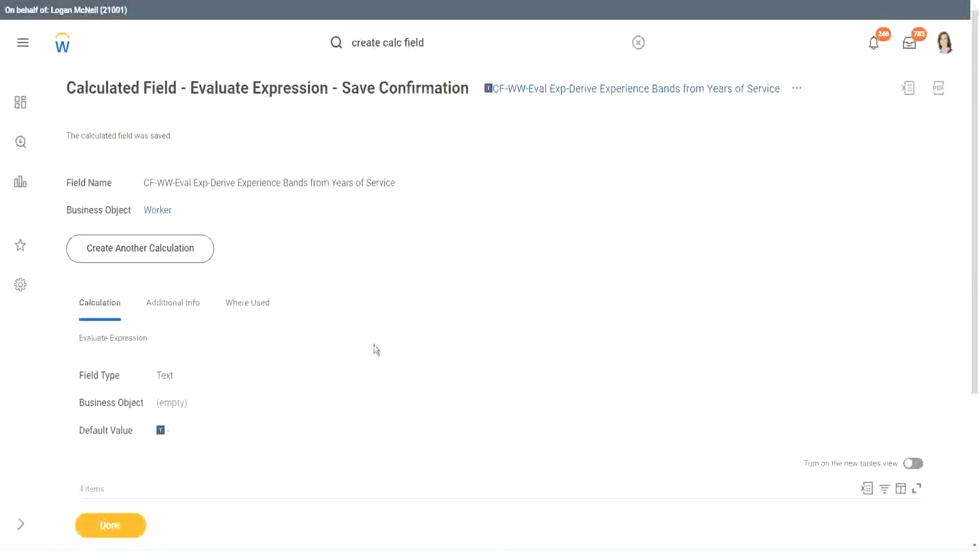
# Check the saved condition rows and copy the name of the Evaluate Expression field from the page title
pyautogui.scroll(-4, 427, 396)
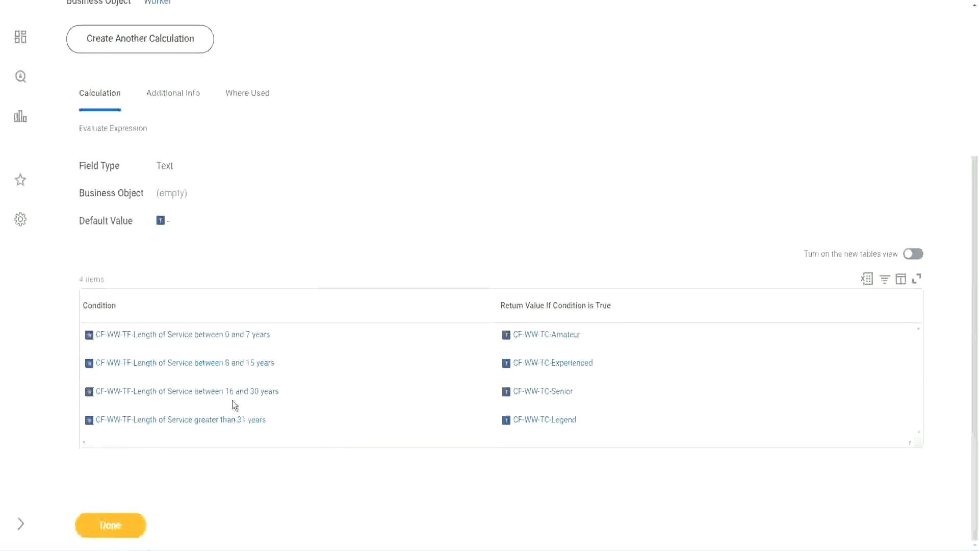
pyautogui.scroll(4, 273, 308)
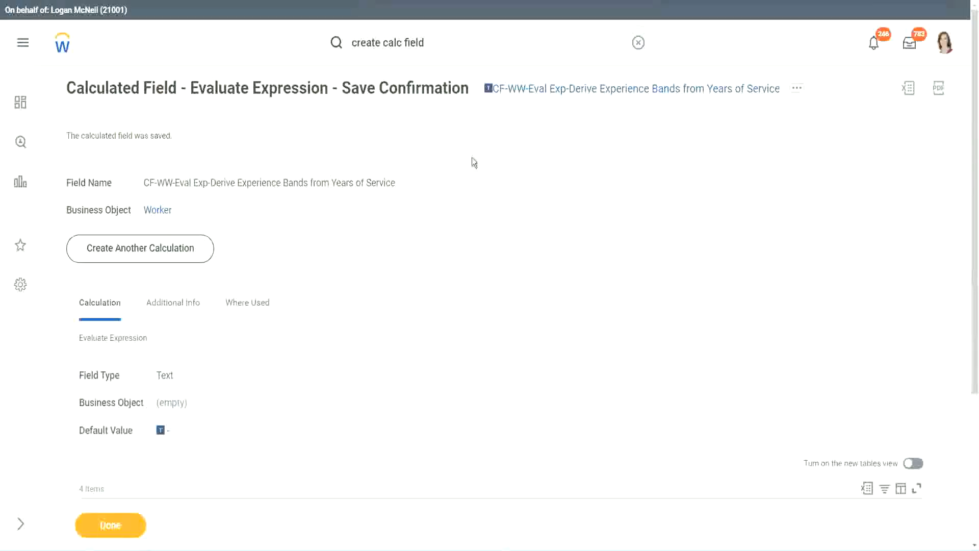
pyautogui.rightClick(575, 97)
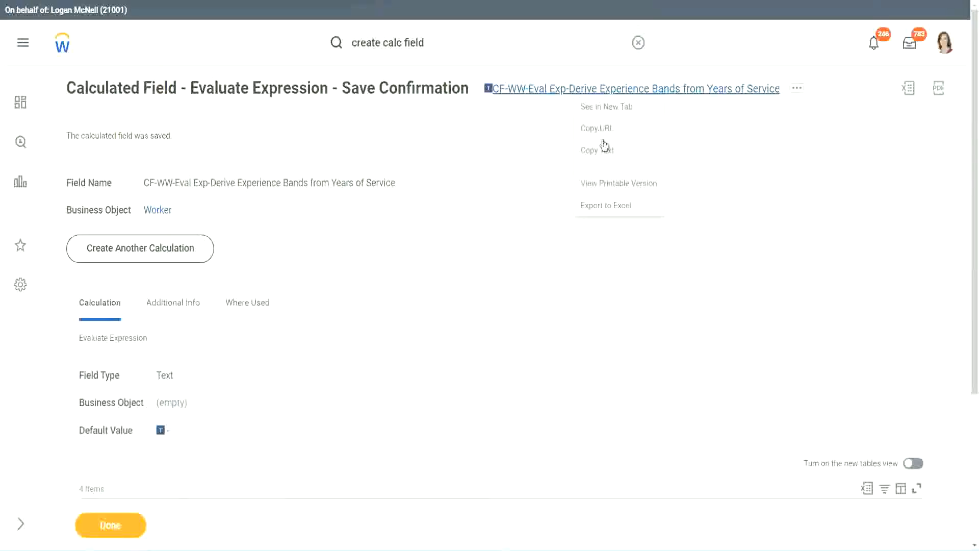
pyautogui.click(603, 159)
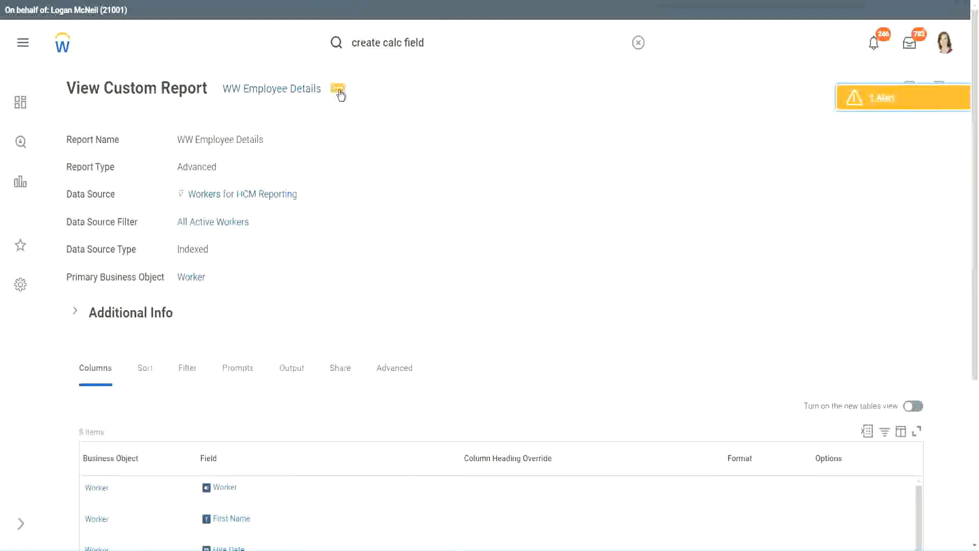
# Open the WW Employee Details custom report for editing and go to its column definitions
pyautogui.click(341, 95)
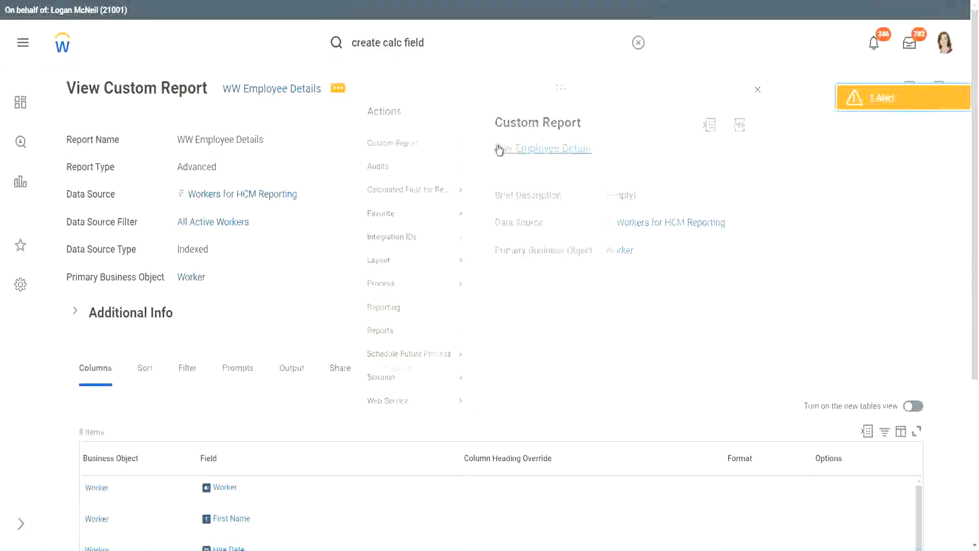
pyautogui.click(500, 149)
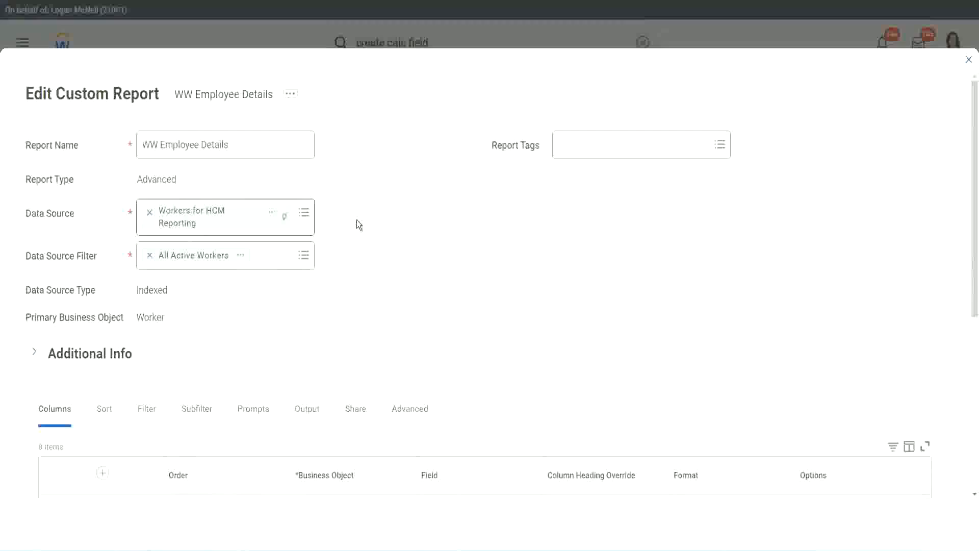
pyautogui.scroll(-4, 359, 225)
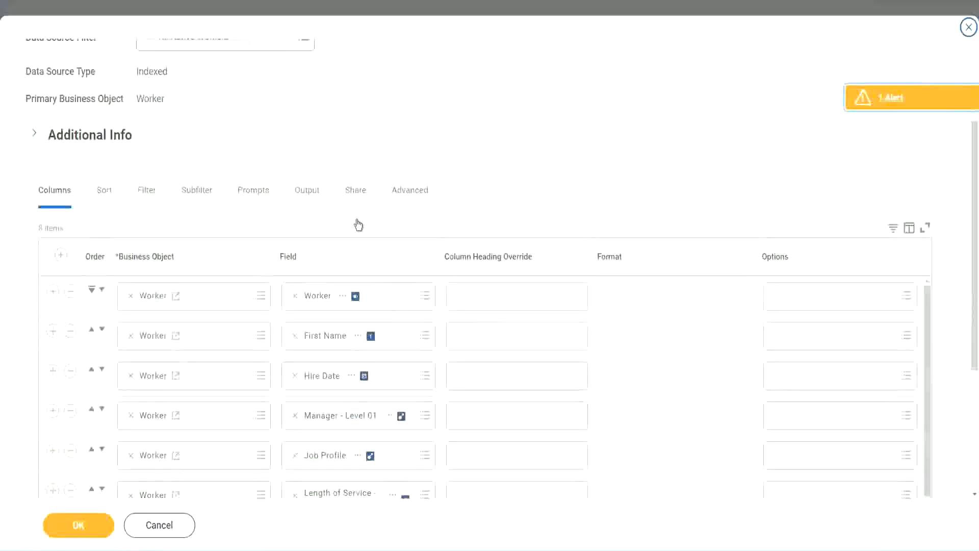
pyautogui.scroll(-2, 359, 225)
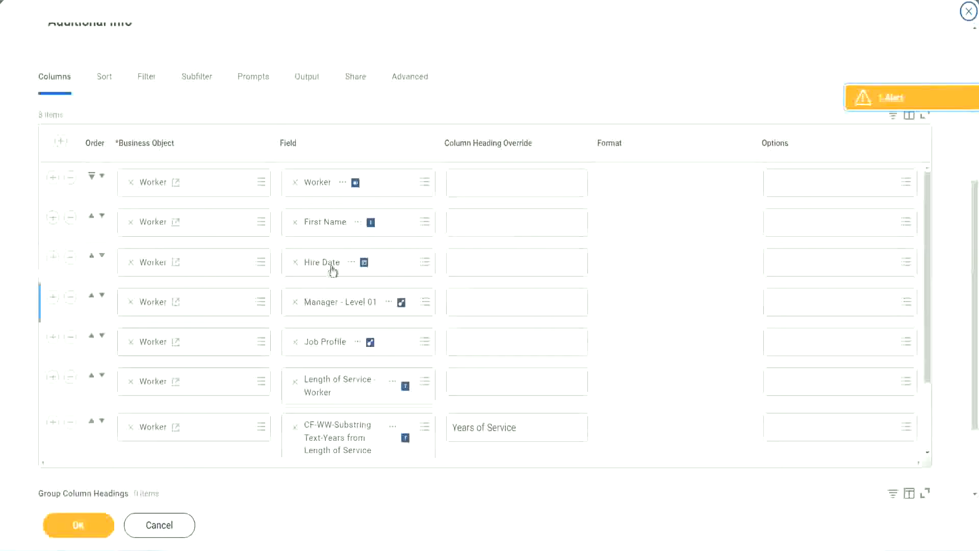
# Add a Worker column row as the last row of the report and remove the Years of Service substring column
pyautogui.click(52, 423)
pyautogui.scroll(-1, 336, 296)
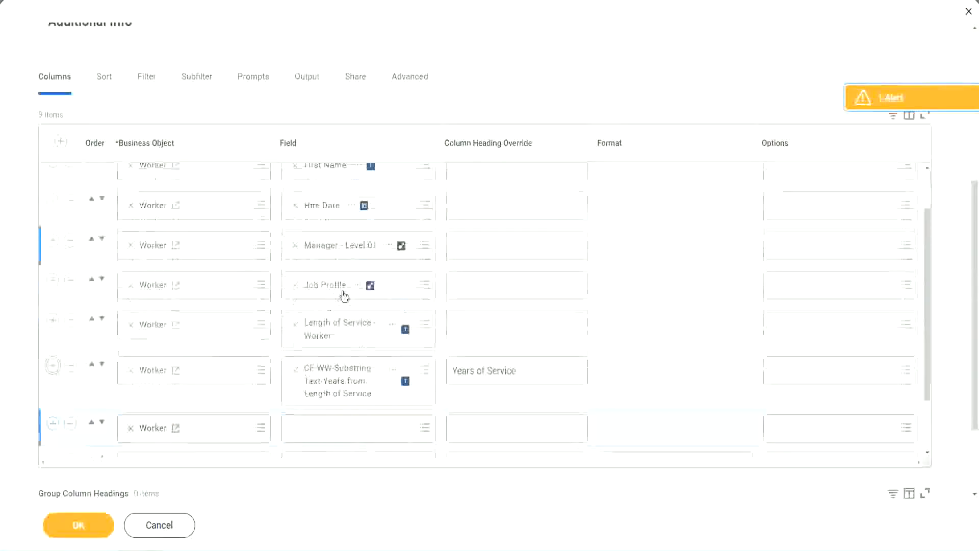
pyautogui.scroll(-4, 344, 296)
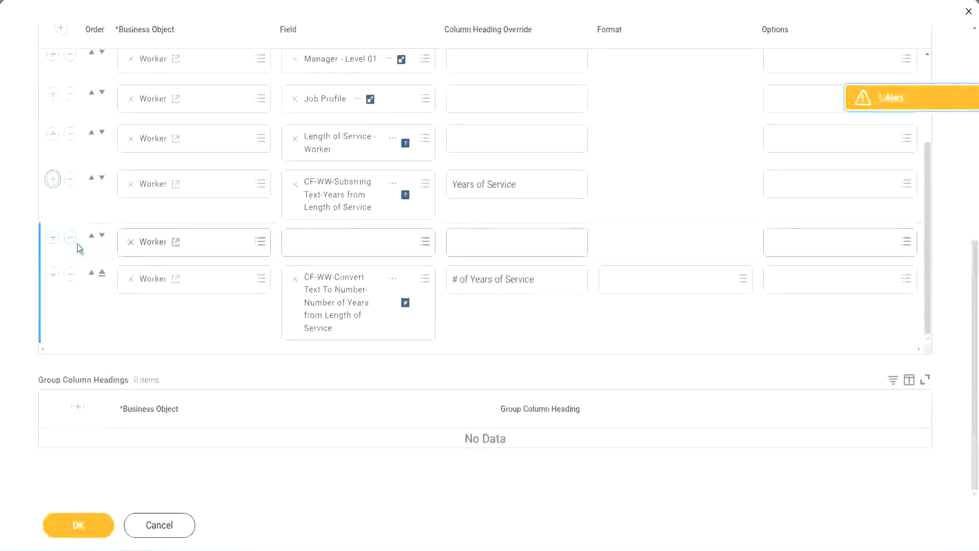
pyautogui.click(102, 236)
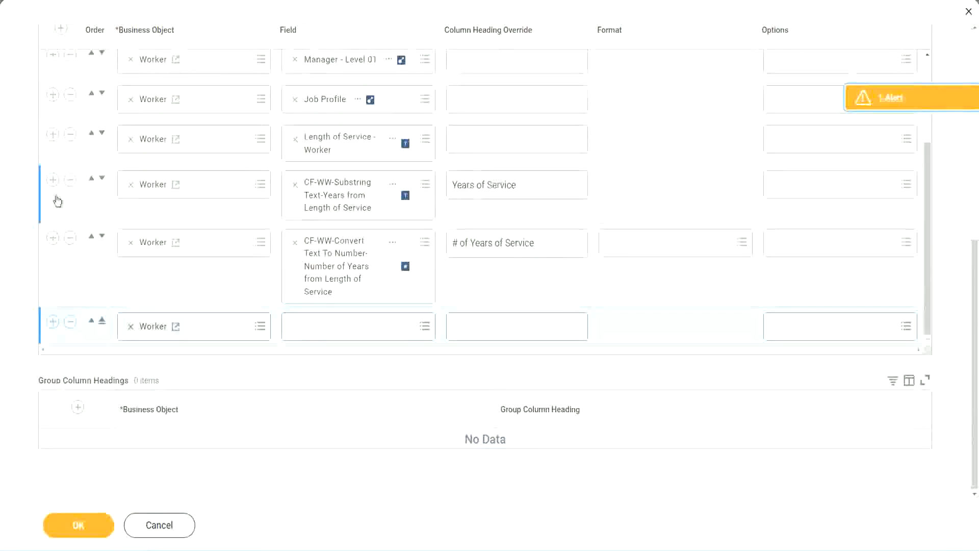
pyautogui.click(70, 180)
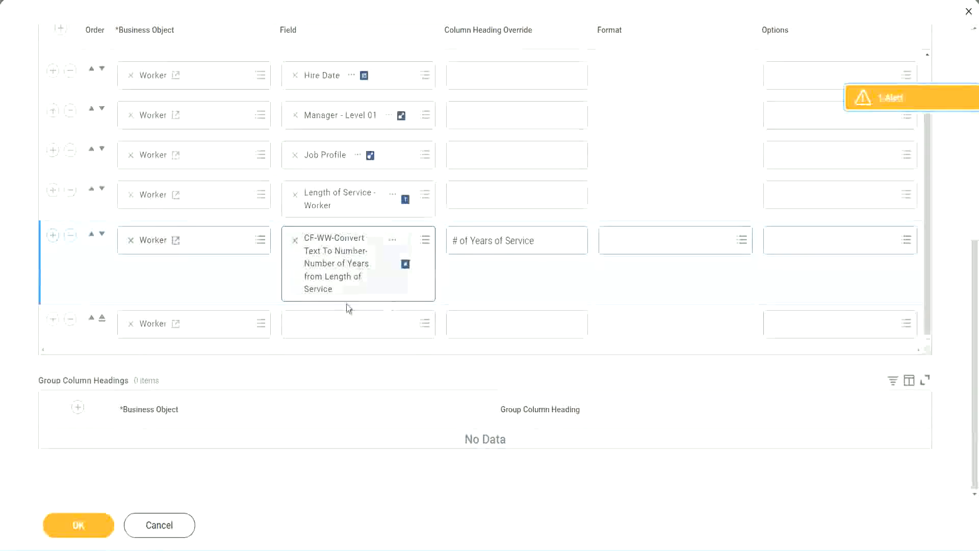
# Set the new row's field to CF-WW-Eval Exp-Derive Experience Bands from Years of Service, override its heading with Experience Bands, and save the report
pyautogui.click(321, 326)
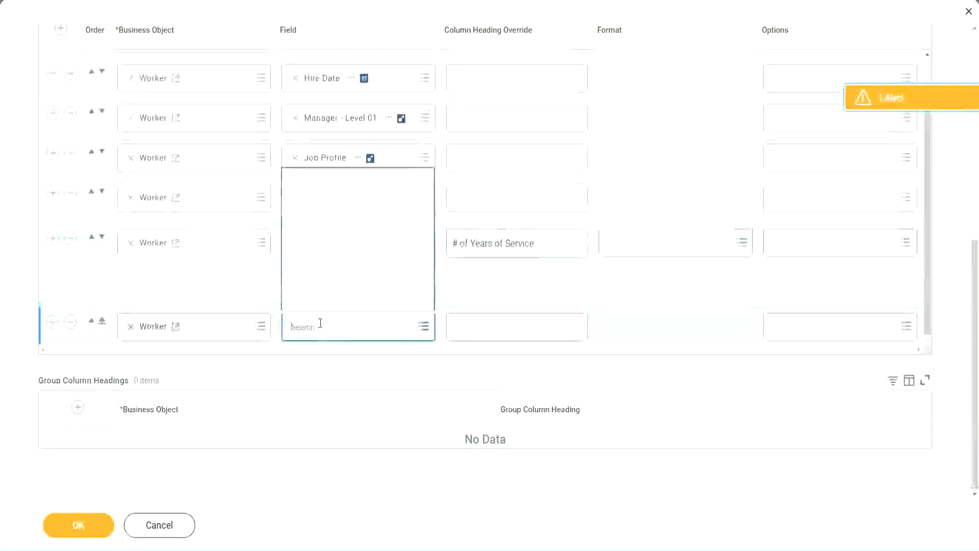
pyautogui.hotkey('ctrl', 'v')
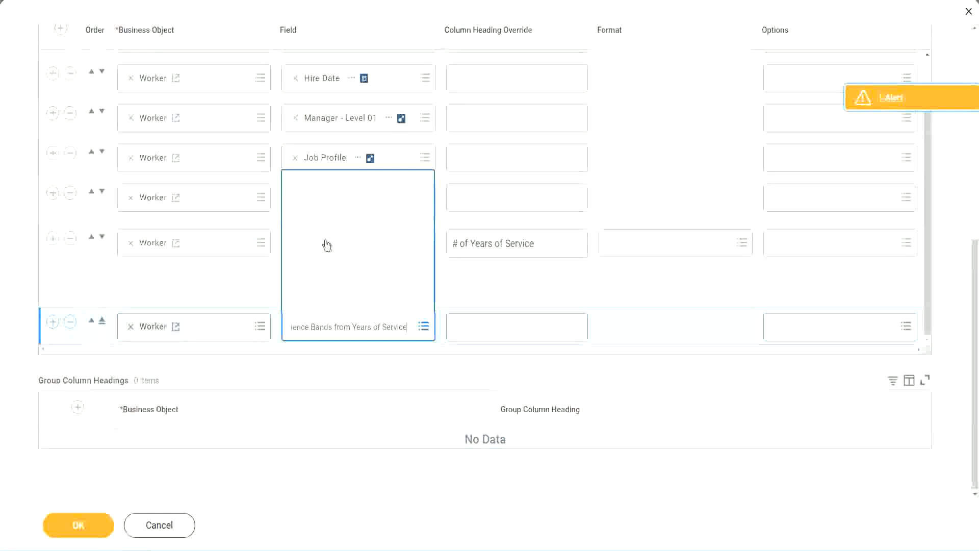
pyautogui.click(499, 293)
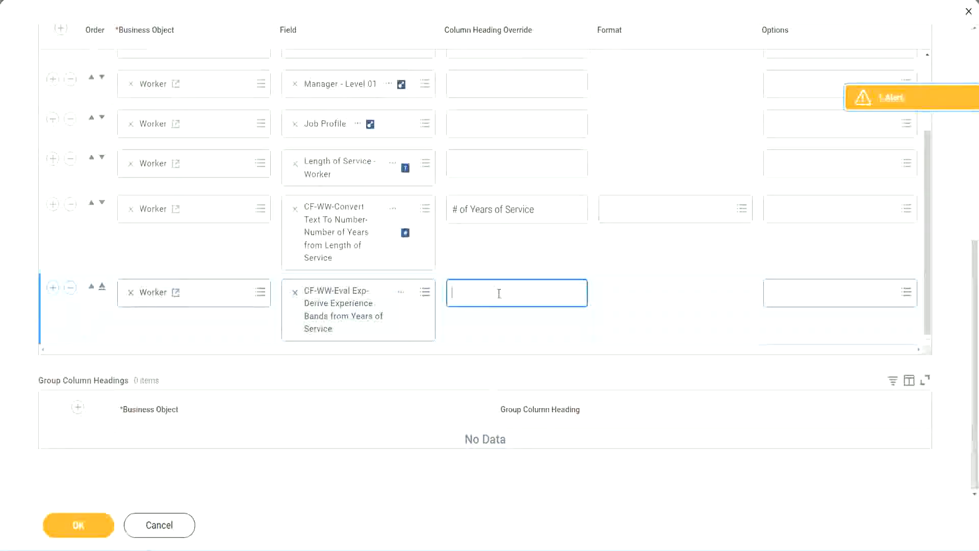
pyautogui.write('Experience B')
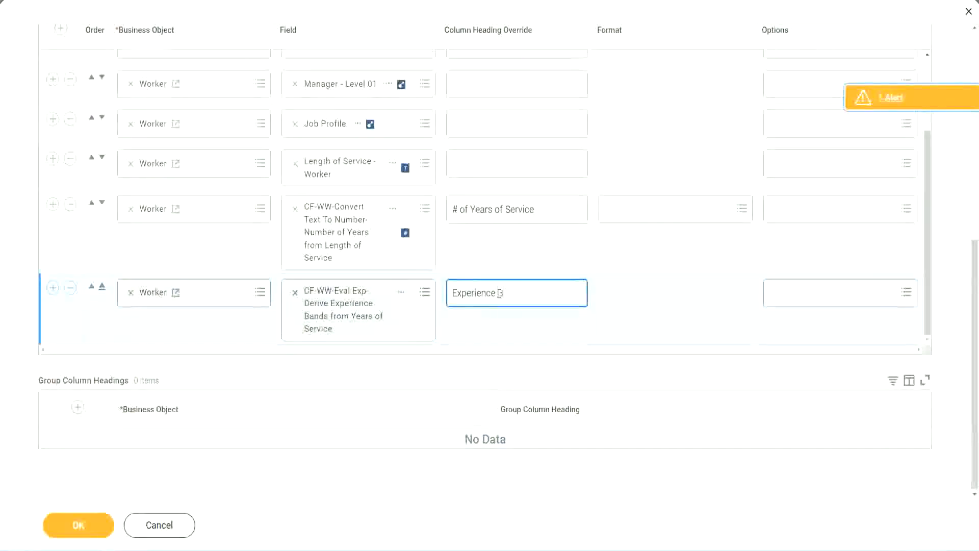
pyautogui.write('ands')
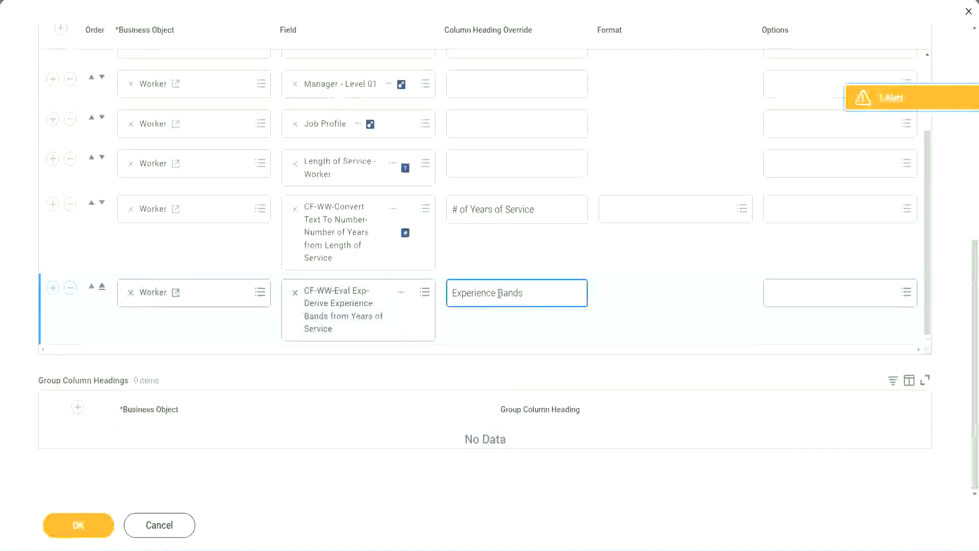
pyautogui.click(93, 528)
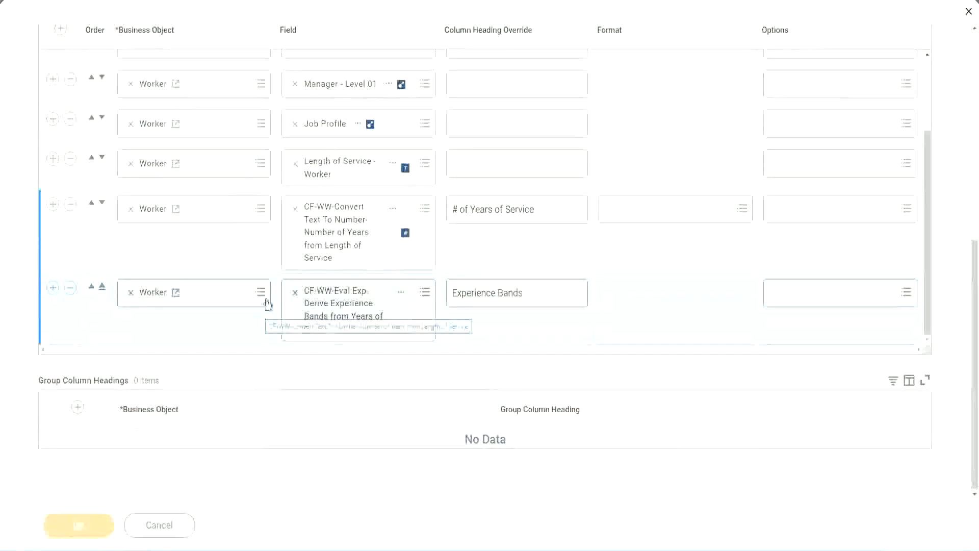
pyautogui.scroll(-4, 283, 362)
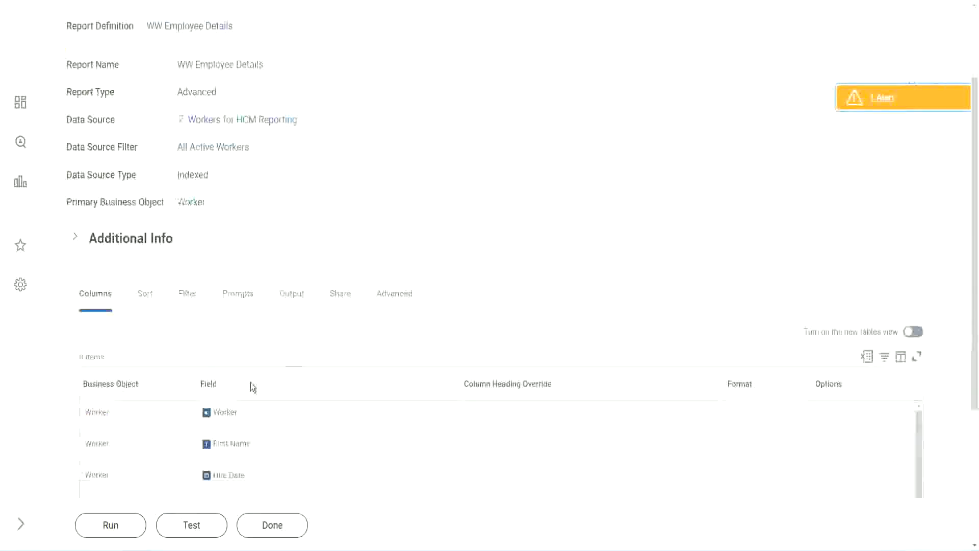
# Run the WW Employee Details report with all prompts left blank and check the first worker's number of years of service
pyautogui.click(113, 525)
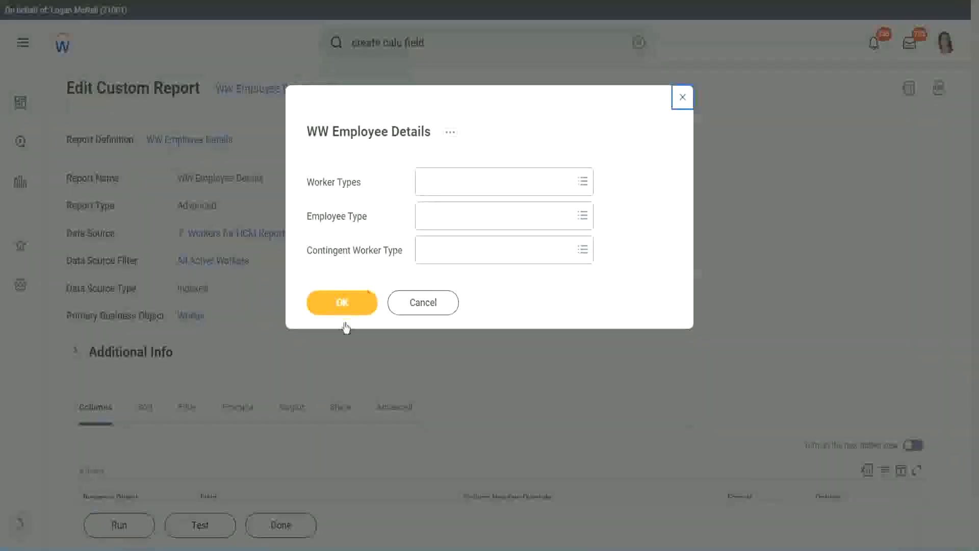
pyautogui.click(360, 294)
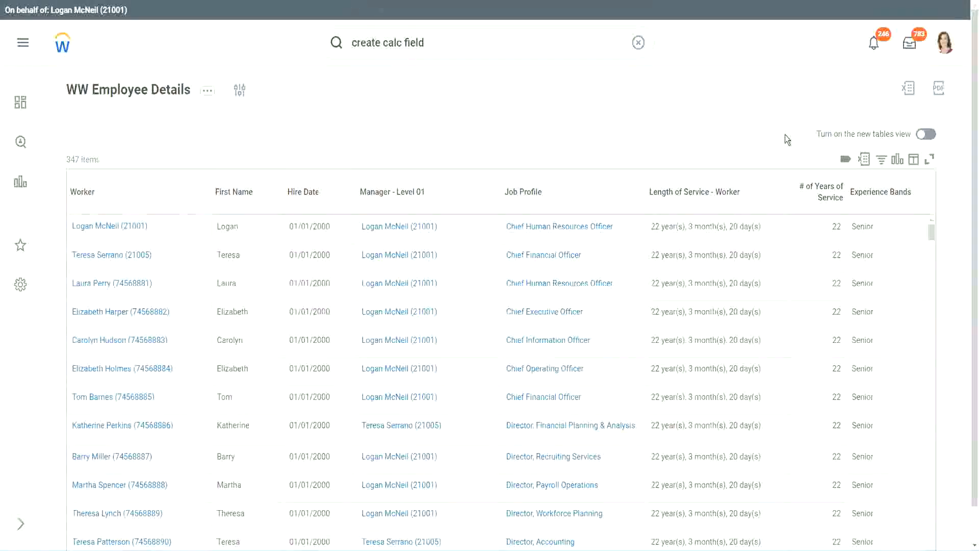
pyautogui.scroll(-1, 785, 134)
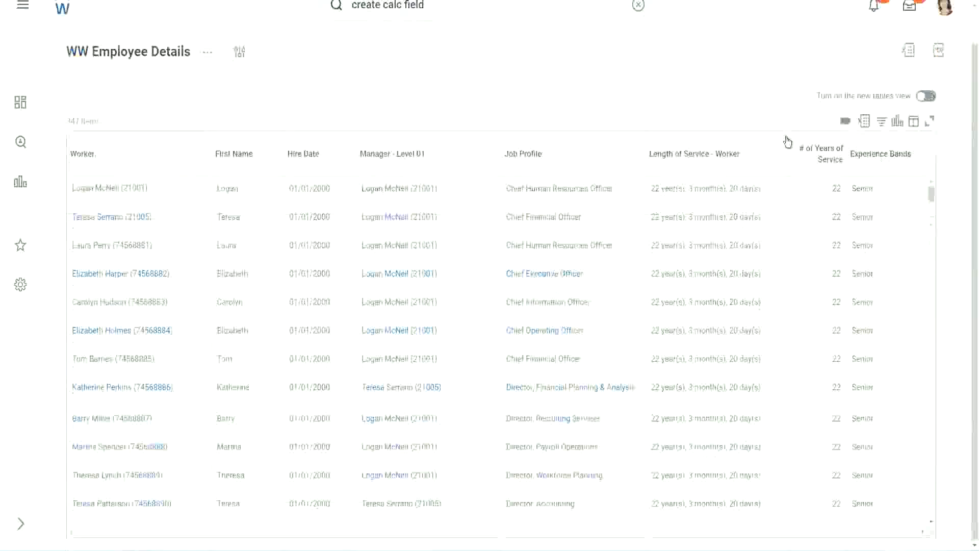
pyautogui.doubleClick(834, 189)
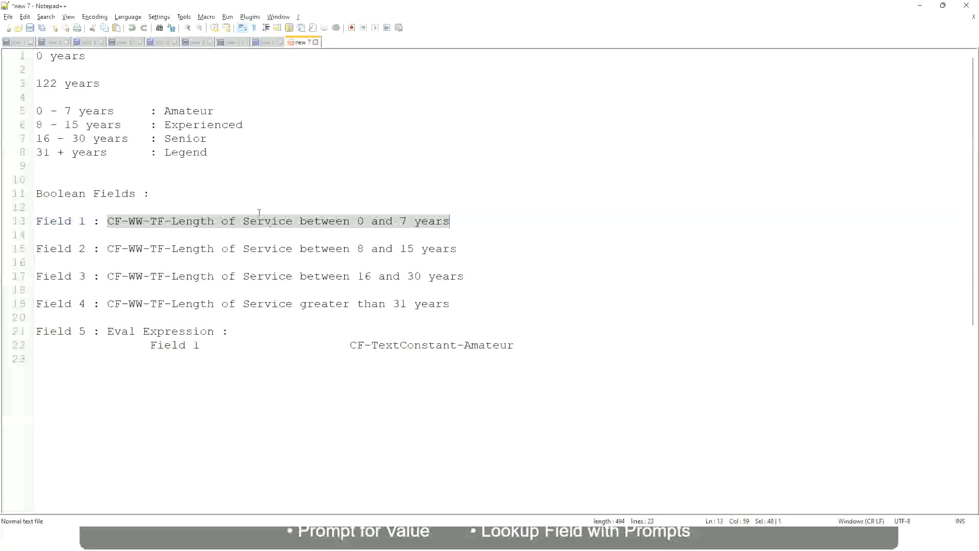
# Switch to the Notepad++ notes and highlight the 16 - 30 years range and its Senior band
pyautogui.click(166, 138)
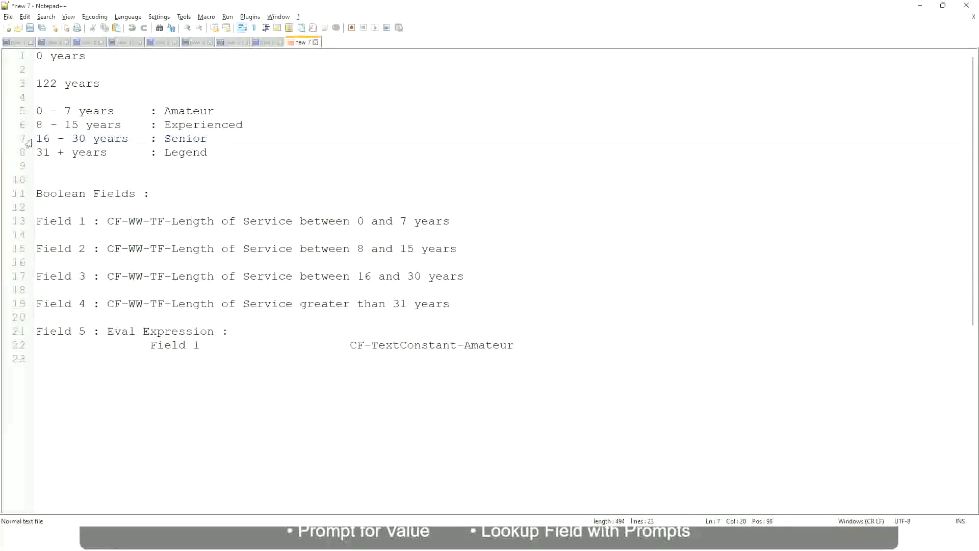
pyautogui.moveTo(35, 139); pyautogui.dragTo(93, 143)
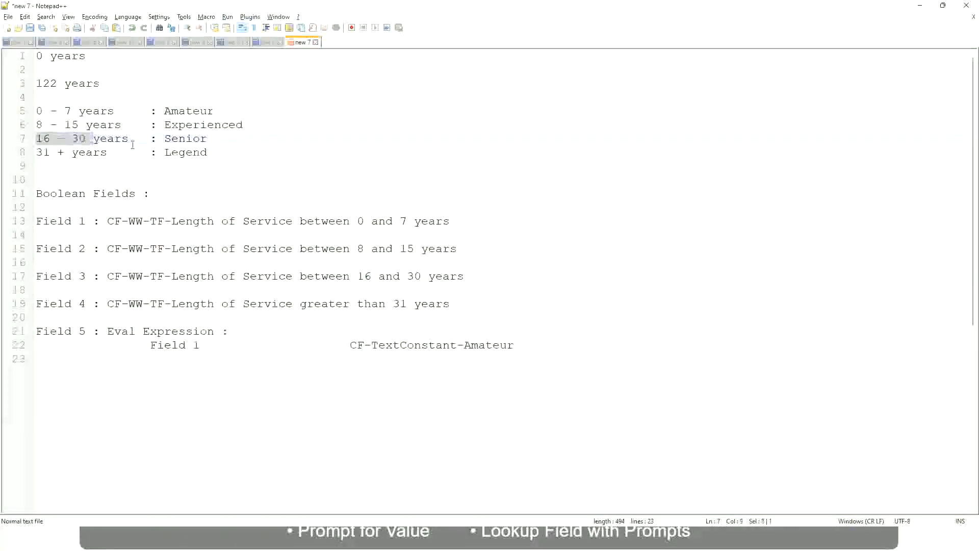
pyautogui.doubleClick(180, 138)
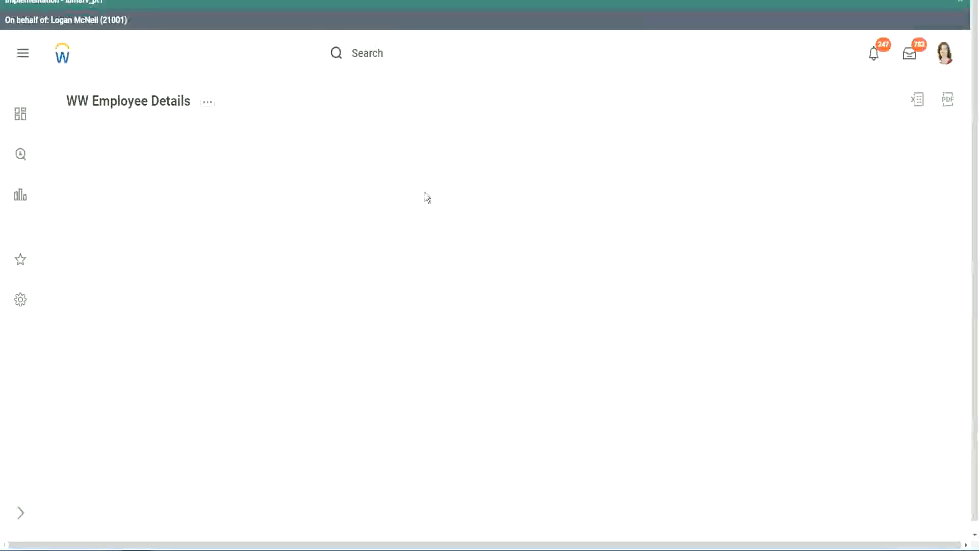
# Return to the report in Workday and compare the years of service with the Experience Bands values down the rows
pyautogui.scroll(-3, 841, 306)
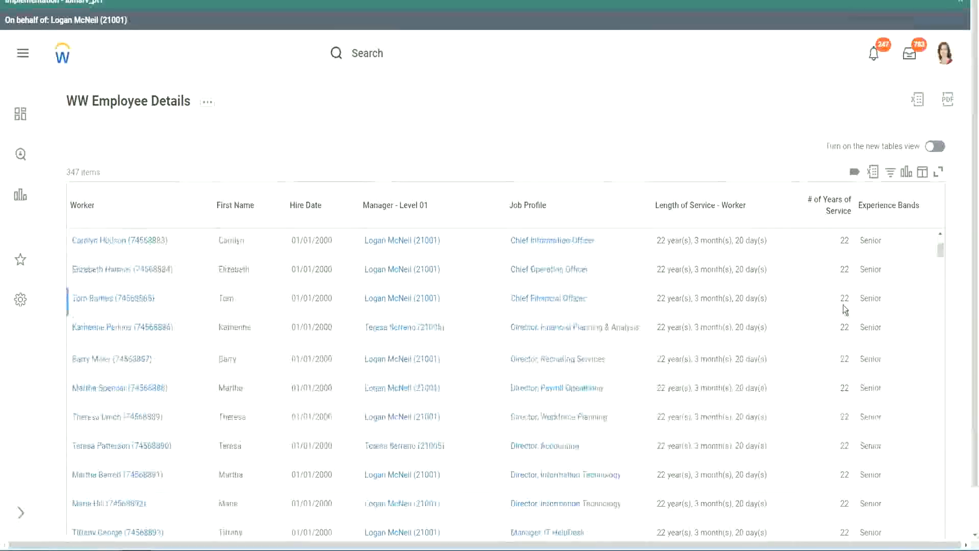
pyautogui.scroll(-7, 847, 311)
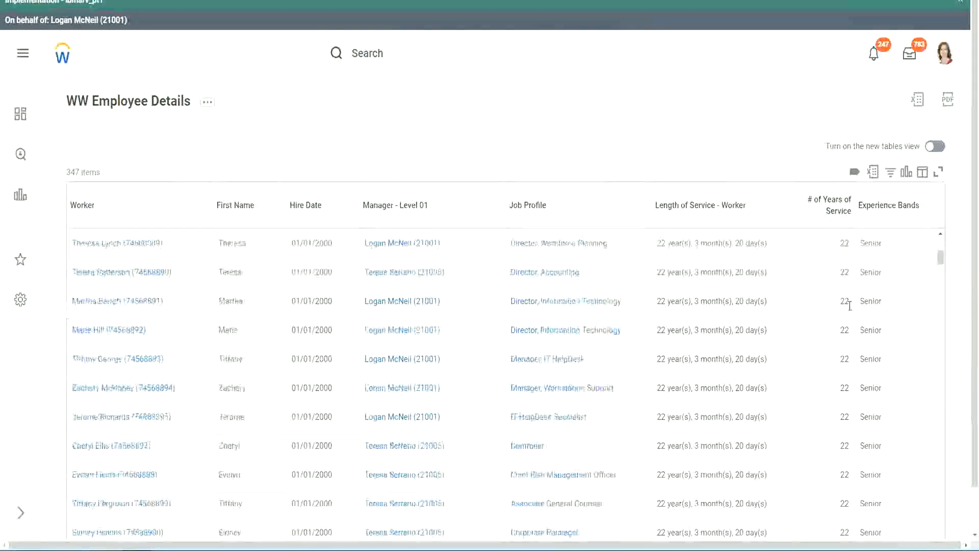
pyautogui.scroll(-7, 853, 338)
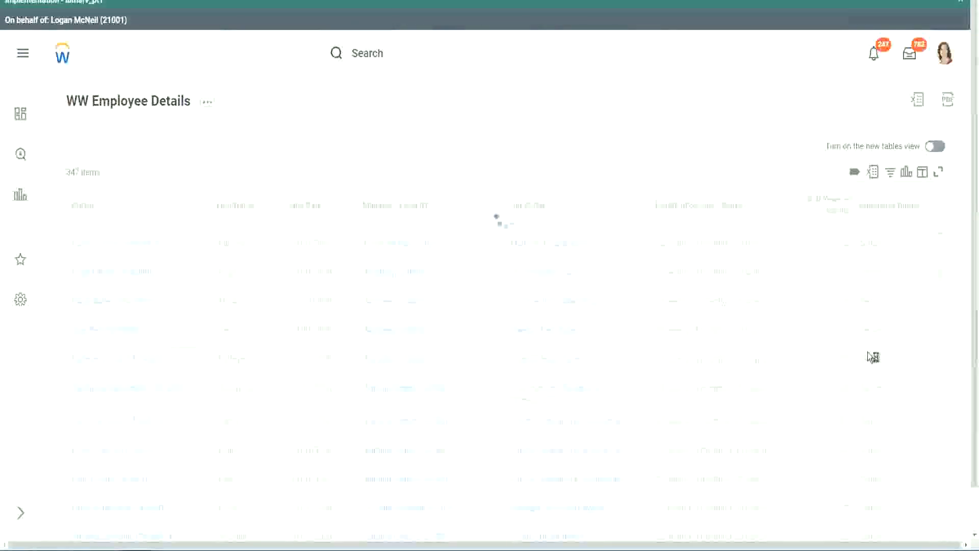
pyautogui.scroll(-1, 867, 351)
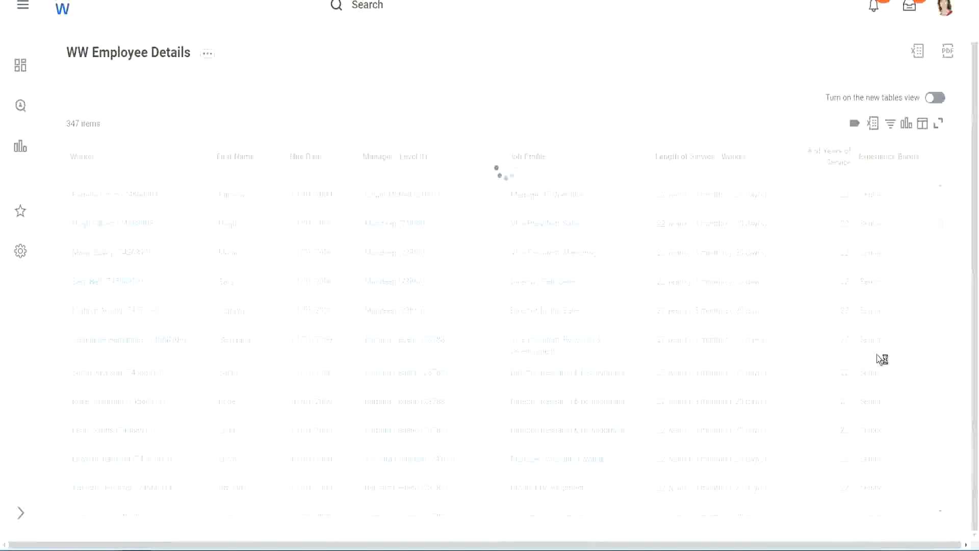
pyautogui.scroll(-4, 907, 287)
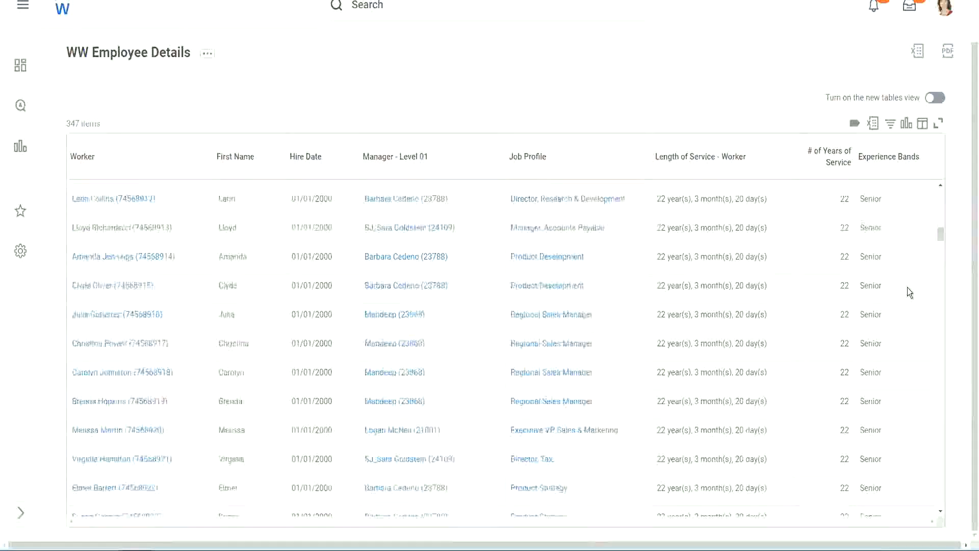
pyautogui.scroll(-3, 907, 287)
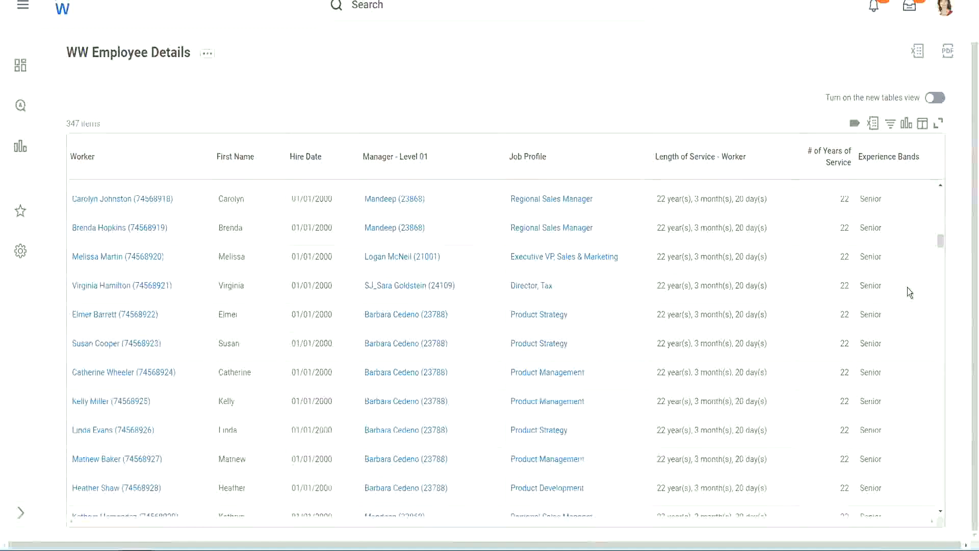
pyautogui.scroll(-6, 907, 287)
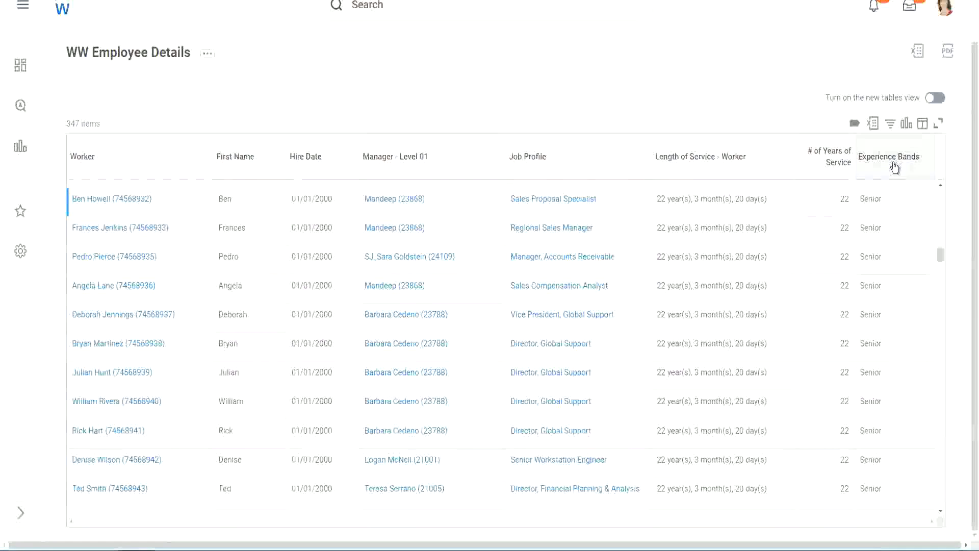
# Filter the report's Experience Bands column to values containing Amateur
pyautogui.click(893, 166)
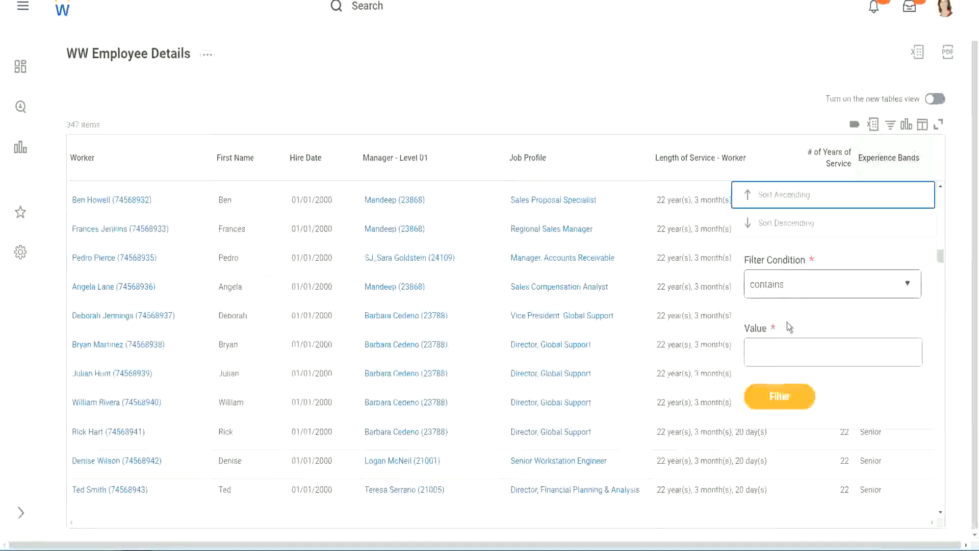
pyautogui.click(777, 343)
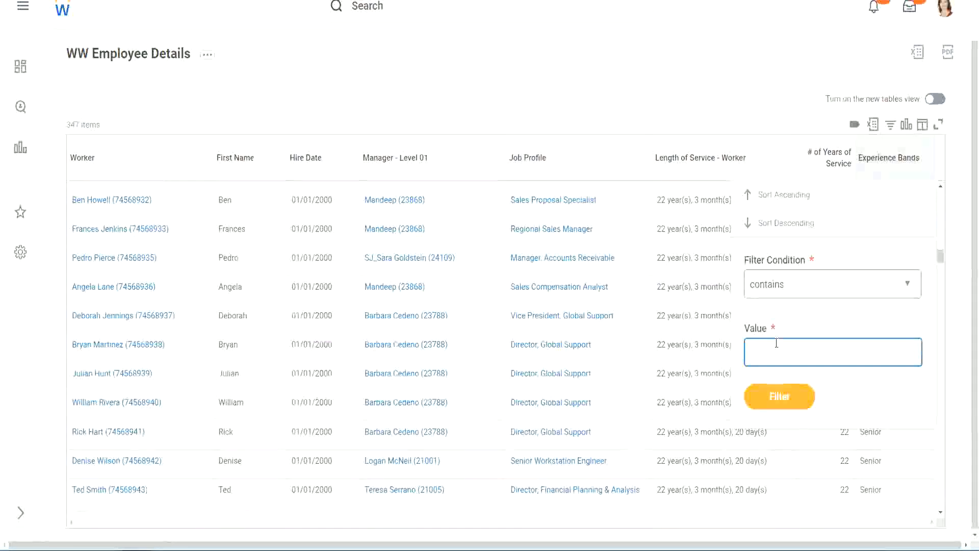
pyautogui.write('Amate')
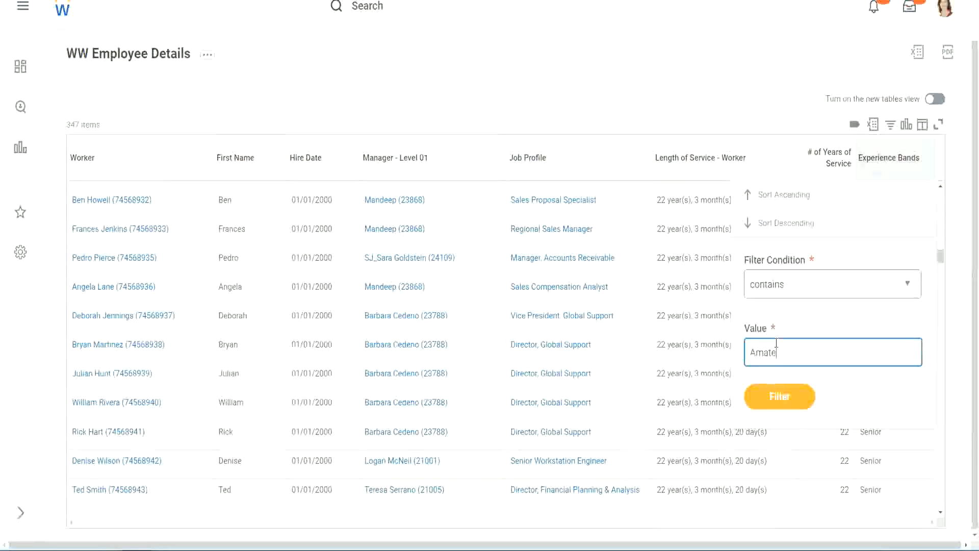
pyautogui.write('ur')
pyautogui.click(772, 403)
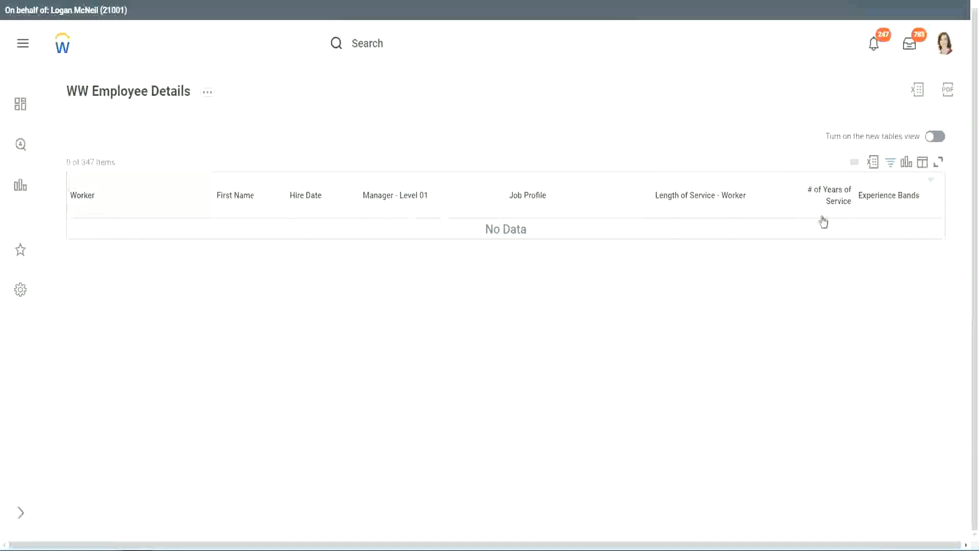
# Change the Experience Bands filter value to Legend and apply it
pyautogui.click(886, 196)
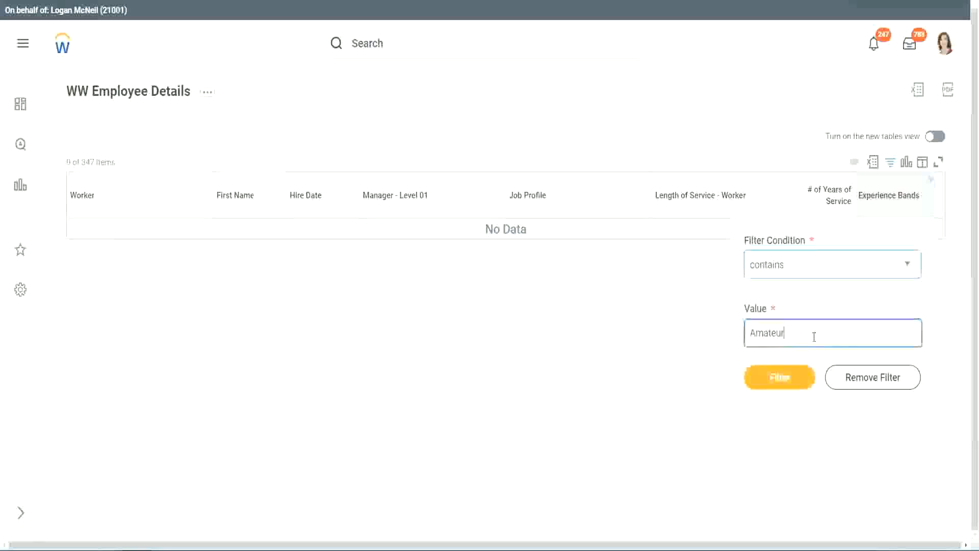
pyautogui.hotkey('ctrl', 'a')
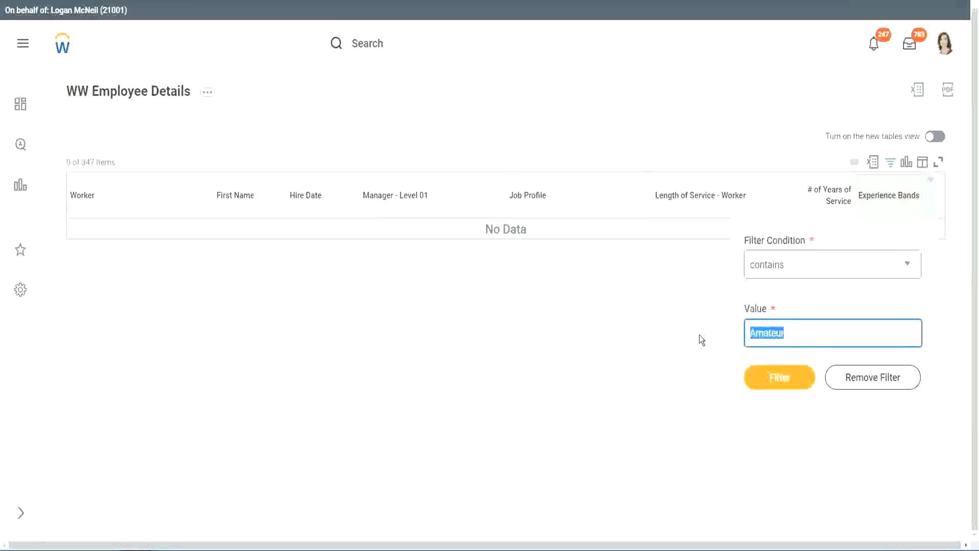
pyautogui.press('Return')
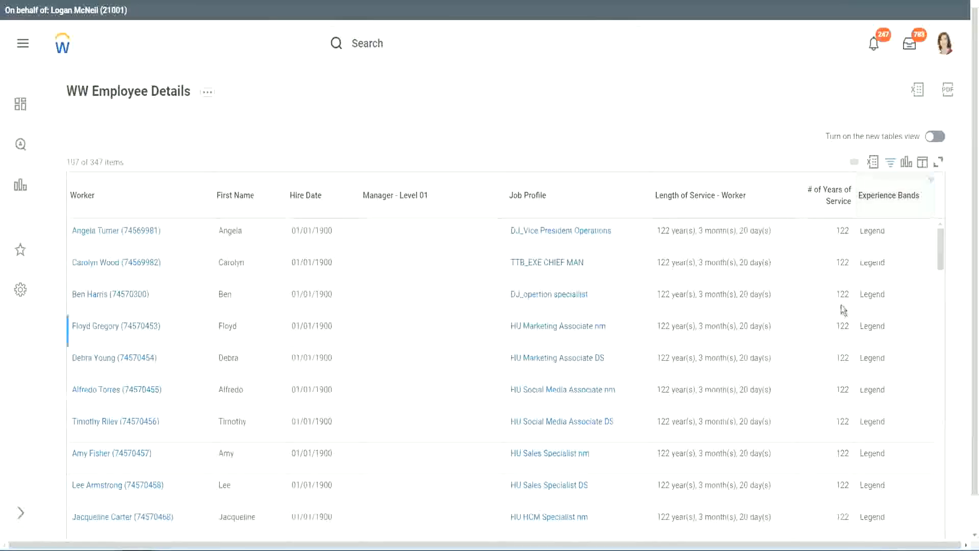
# Examine the hire dates and years of service of the Legend rows through to the end of the filtered list
pyautogui.scroll(-15, 840, 305)
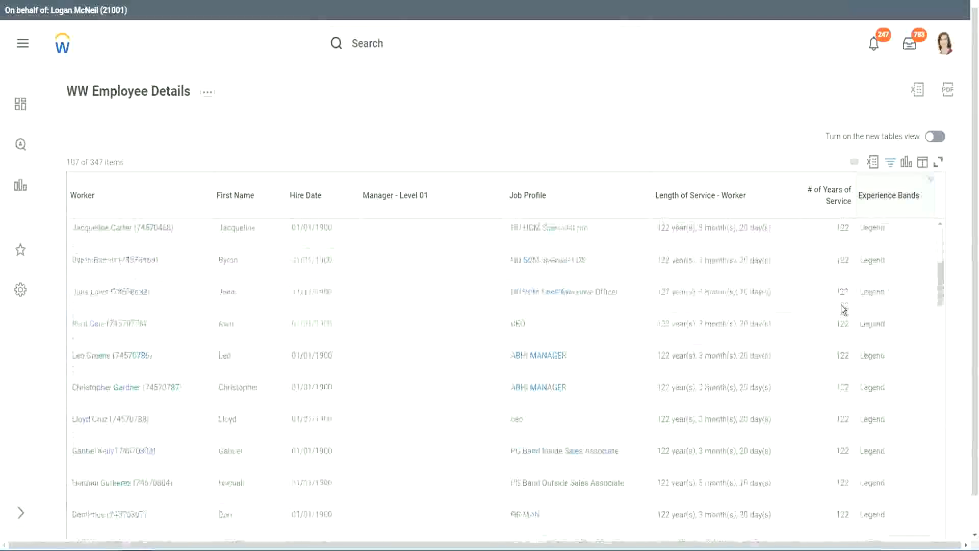
pyautogui.scroll(-3, 842, 308)
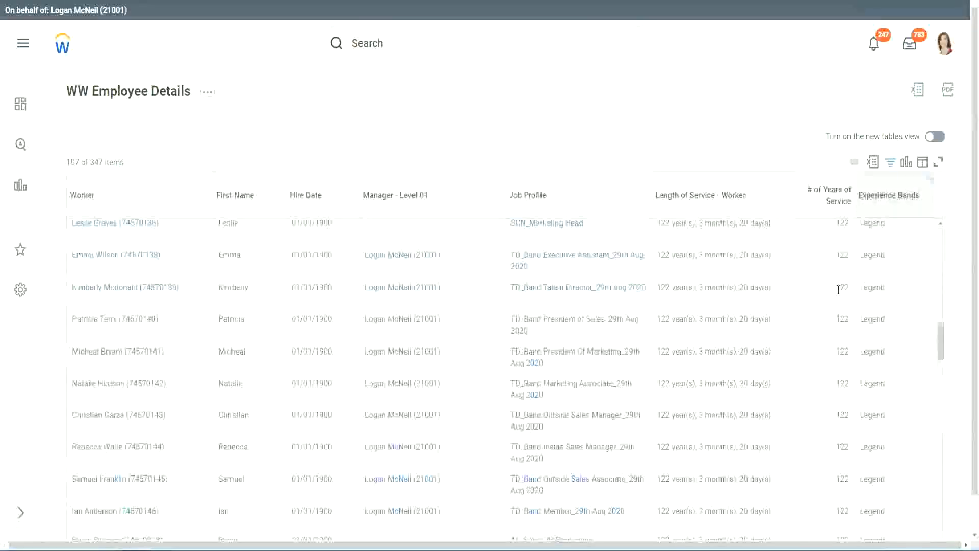
pyautogui.scroll(-10, 778, 293)
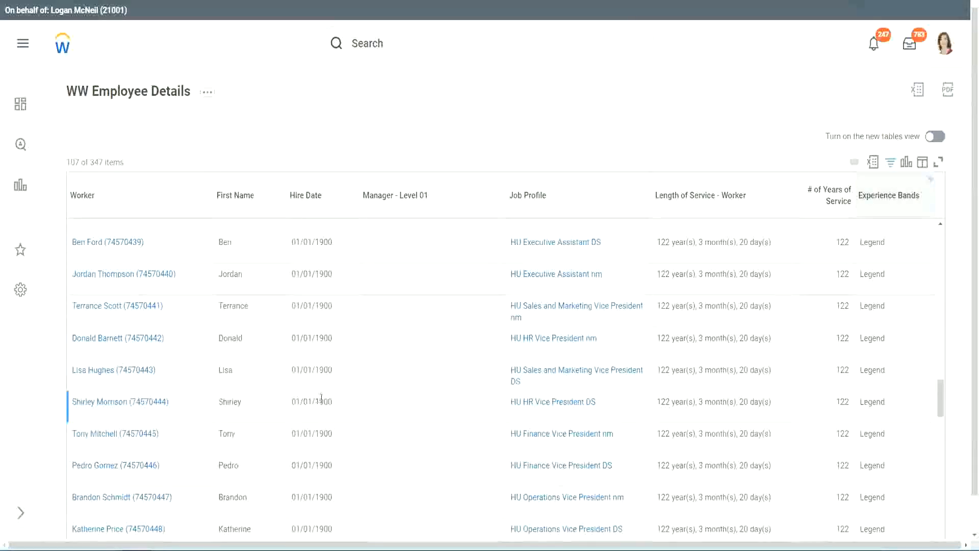
pyautogui.doubleClick(322, 400)
pyautogui.scroll(-5, 833, 384)
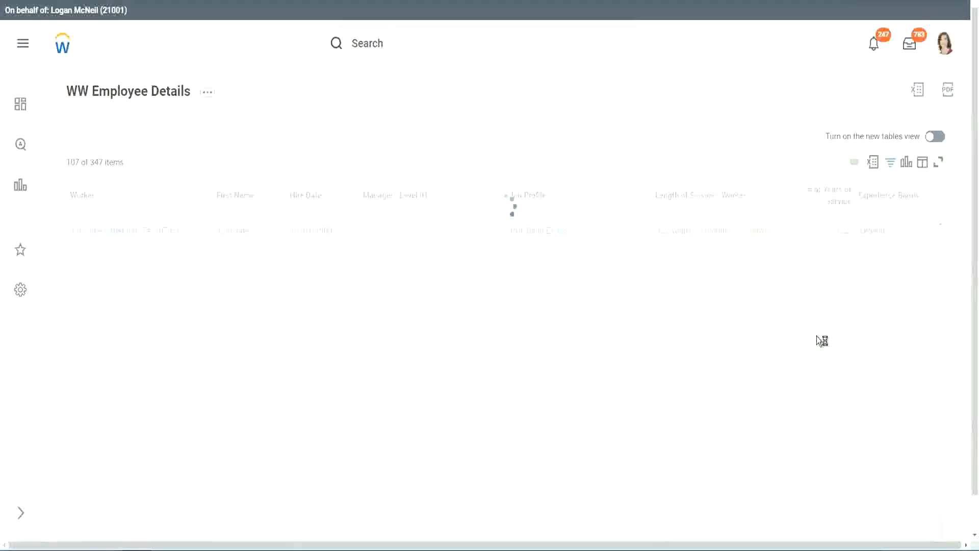
pyautogui.scroll(-5, 816, 336)
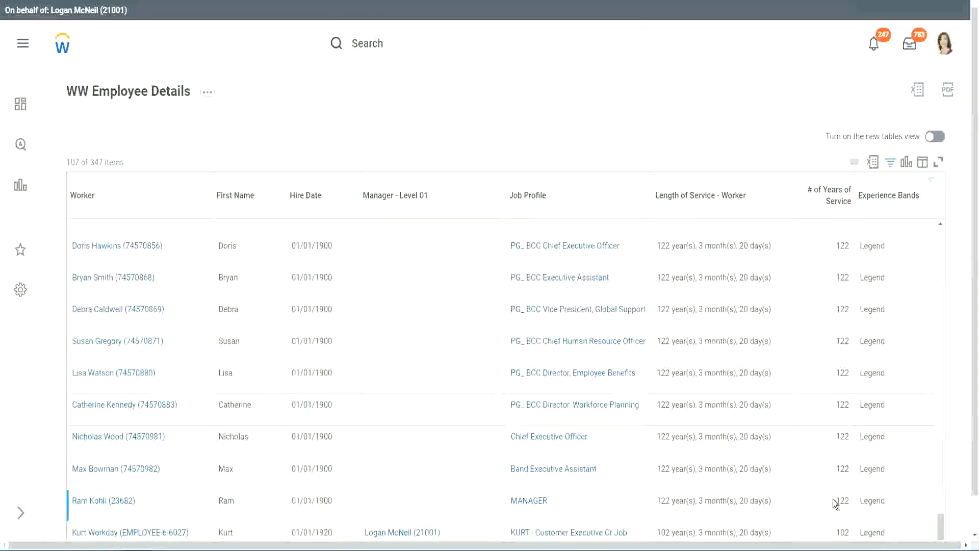
pyautogui.doubleClick(843, 532)
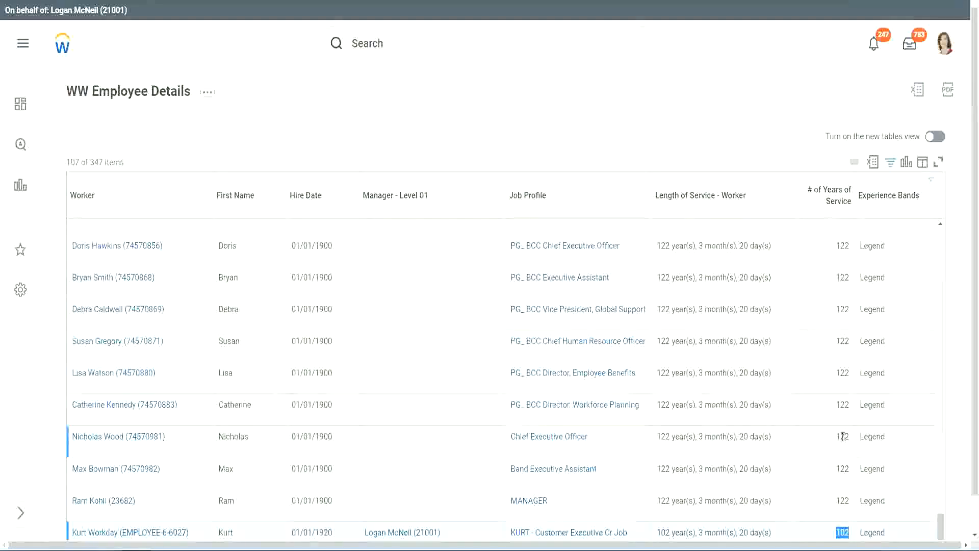
pyautogui.moveTo(841, 437); pyautogui.dragTo(849, 437)
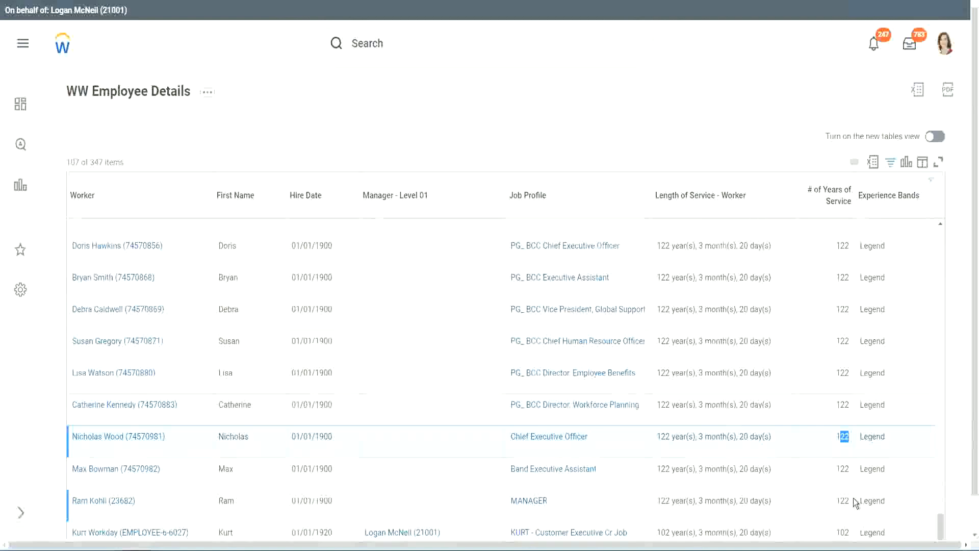
pyautogui.click(822, 406)
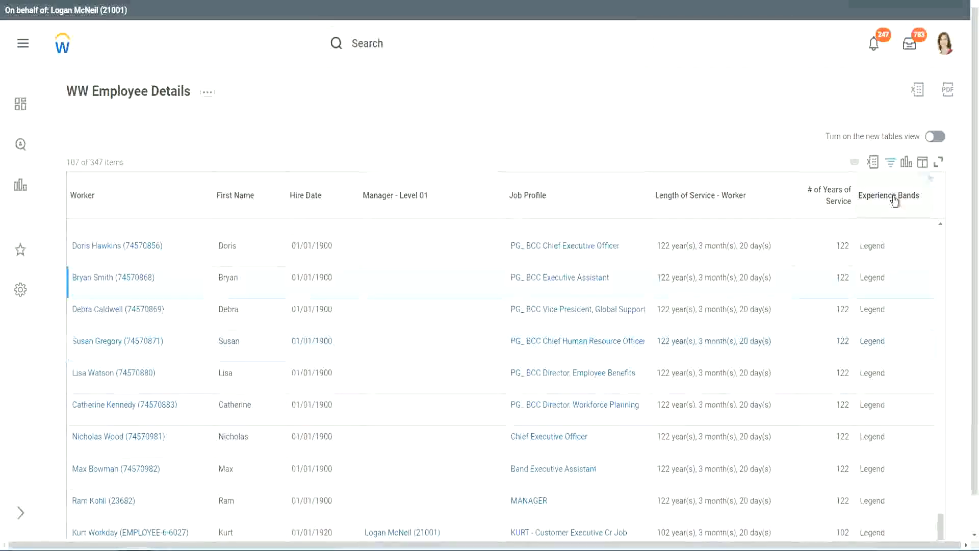
# Replace the Experience Bands filter value with Experienced and apply it
pyautogui.click(896, 221)
pyautogui.click(799, 394)
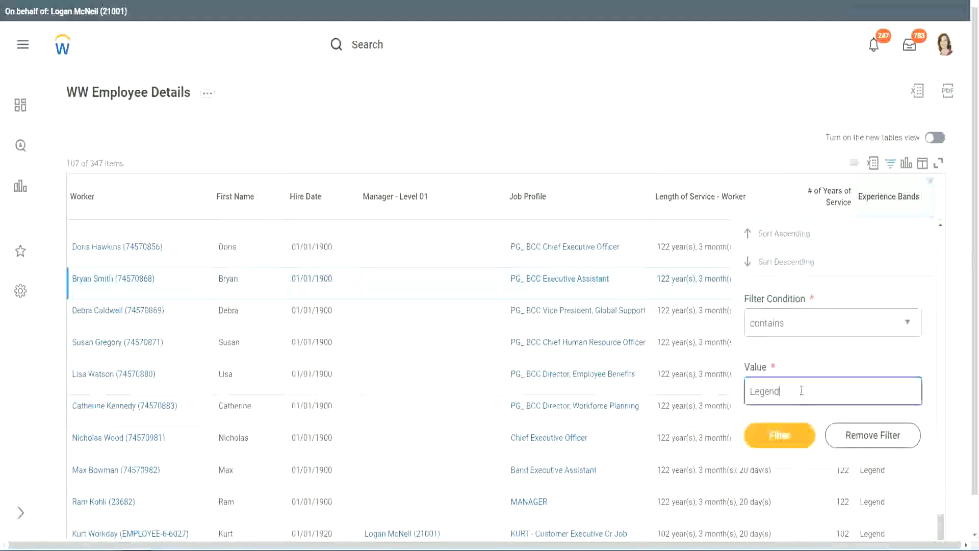
pyautogui.doubleClick(767, 390)
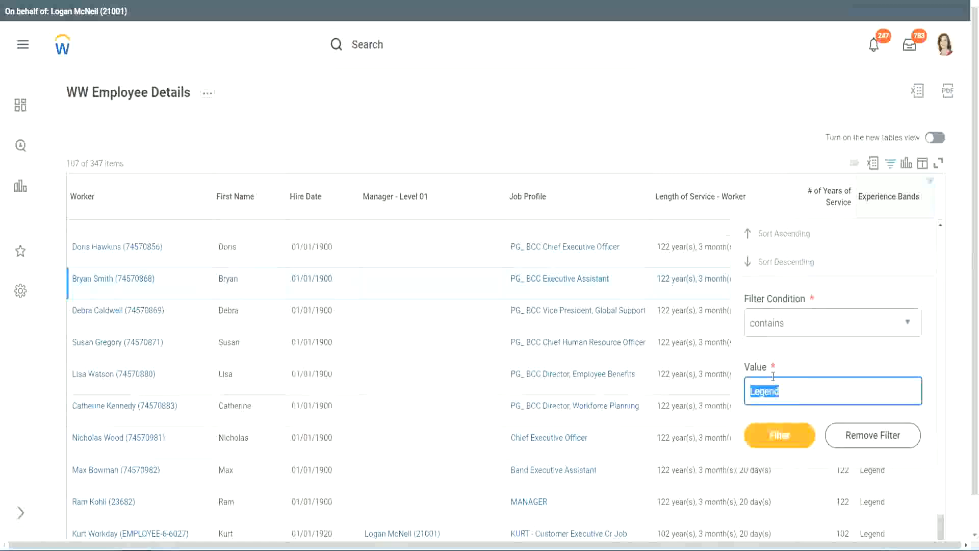
pyautogui.write('Ex')
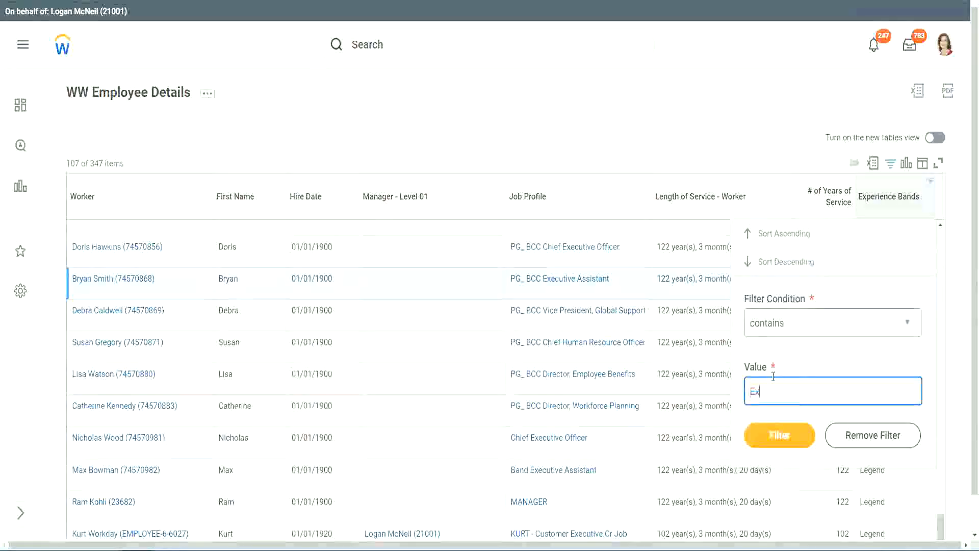
pyautogui.write('per')
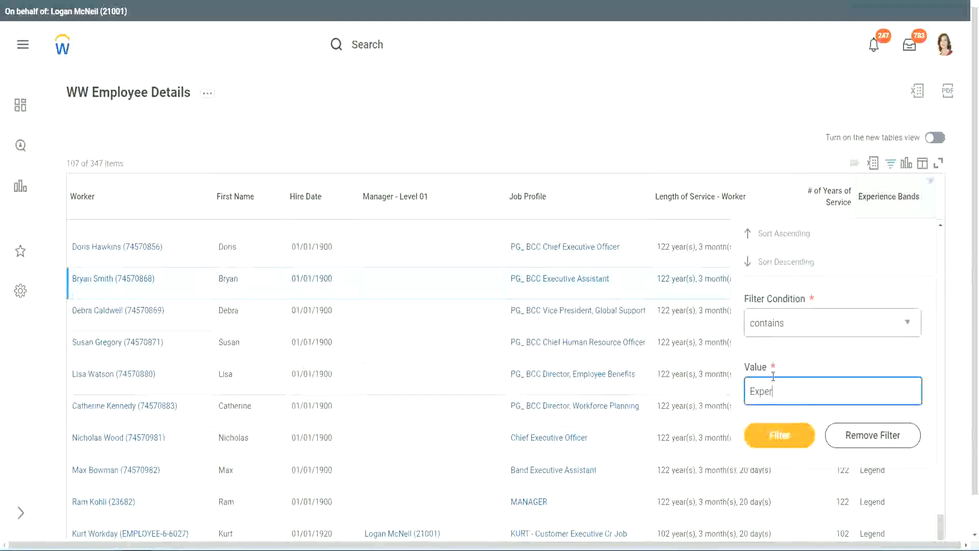
pyautogui.write('ienced')
pyautogui.click(779, 440)
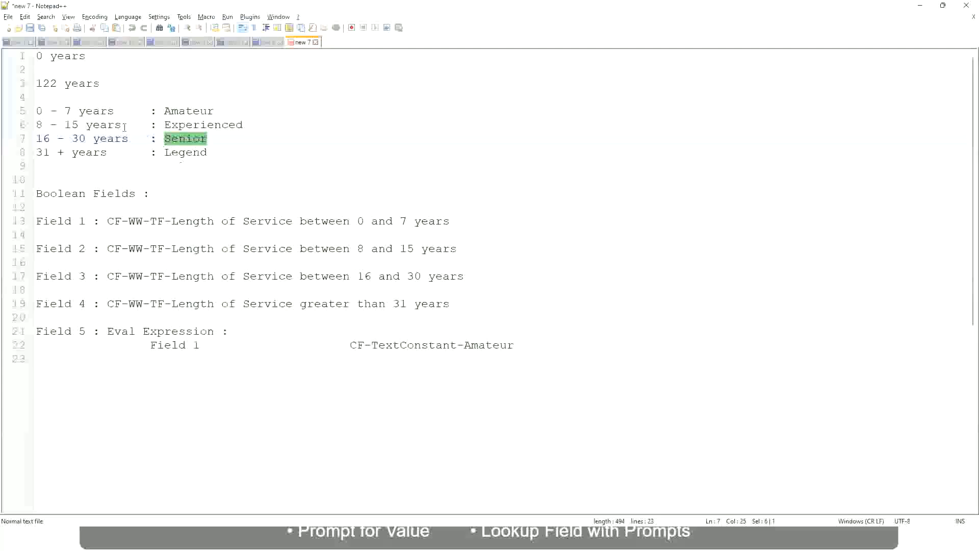
# Check the 8 - 15 years range for the Experienced band in the Notepad++ notes
pyautogui.moveTo(44, 126); pyautogui.dragTo(75, 126)
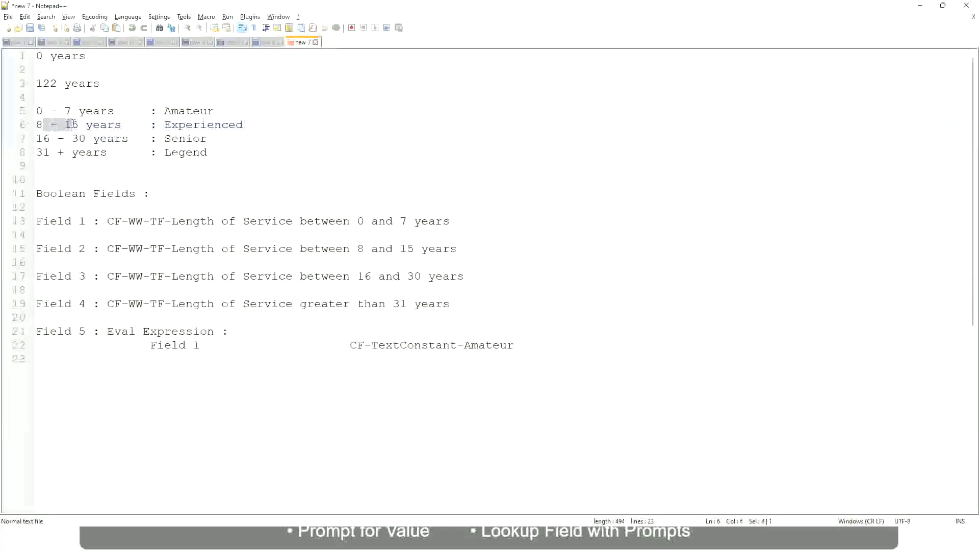
pyautogui.click(79, 126)
pyautogui.click(113, 126)
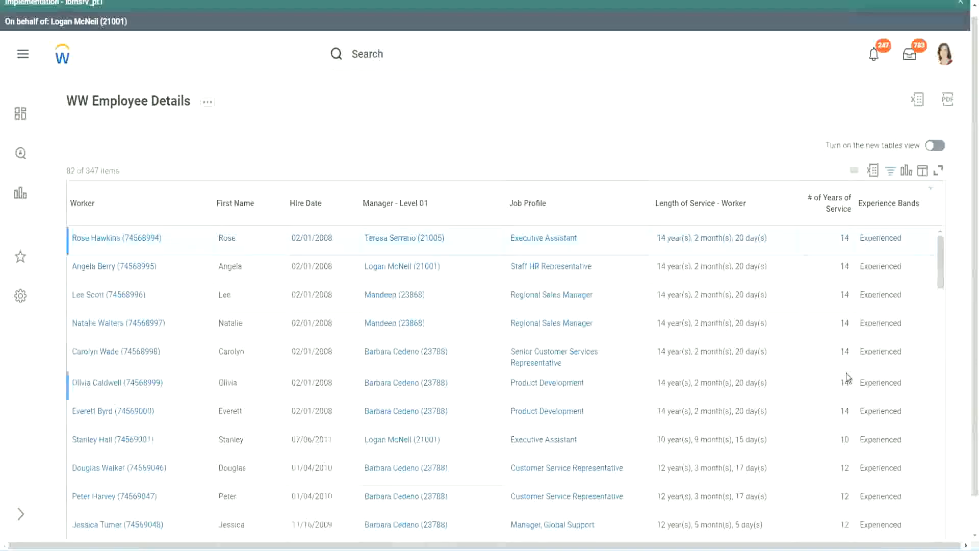
# Return to the Workday report and compare the Experienced rows' years of service against the band's range
pyautogui.scroll(-5, 846, 373)
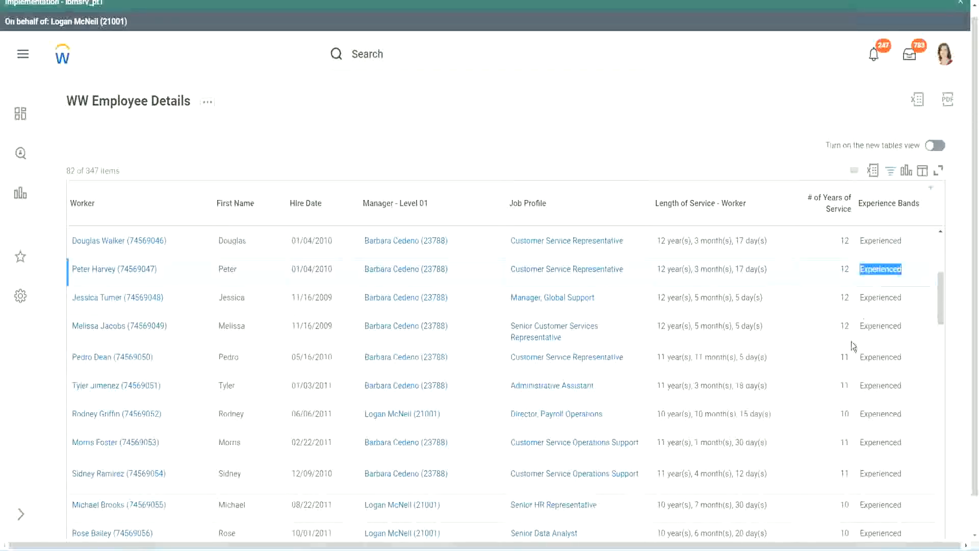
pyautogui.scroll(-3, 855, 347)
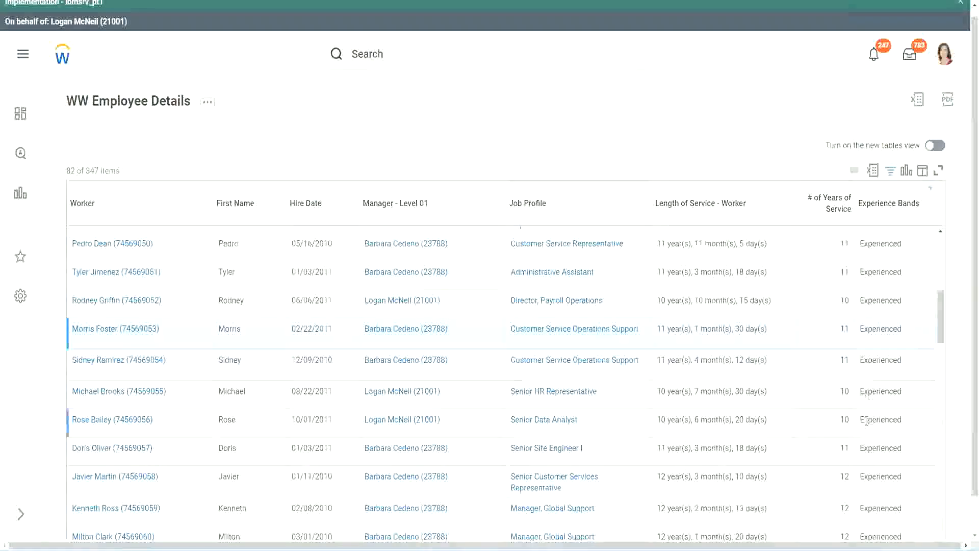
pyautogui.scroll(-10, 866, 421)
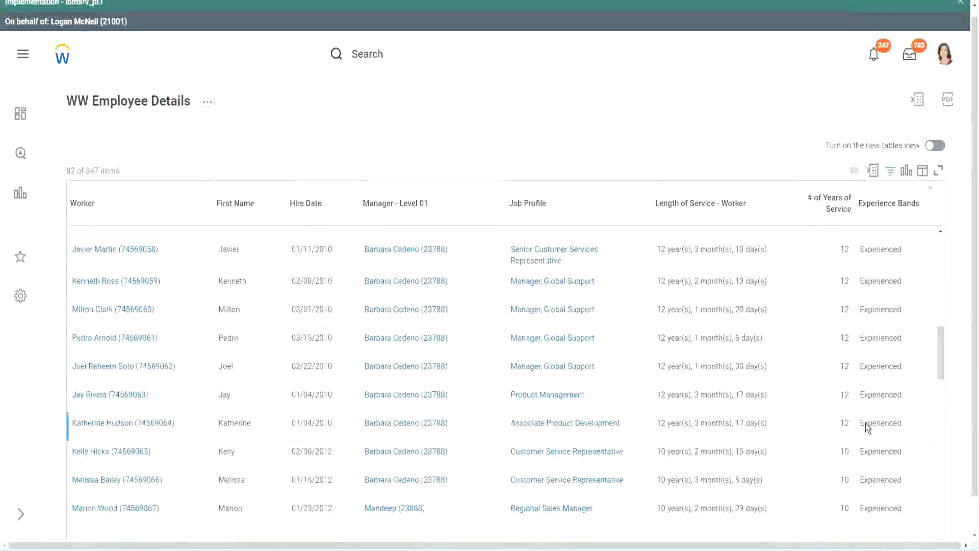